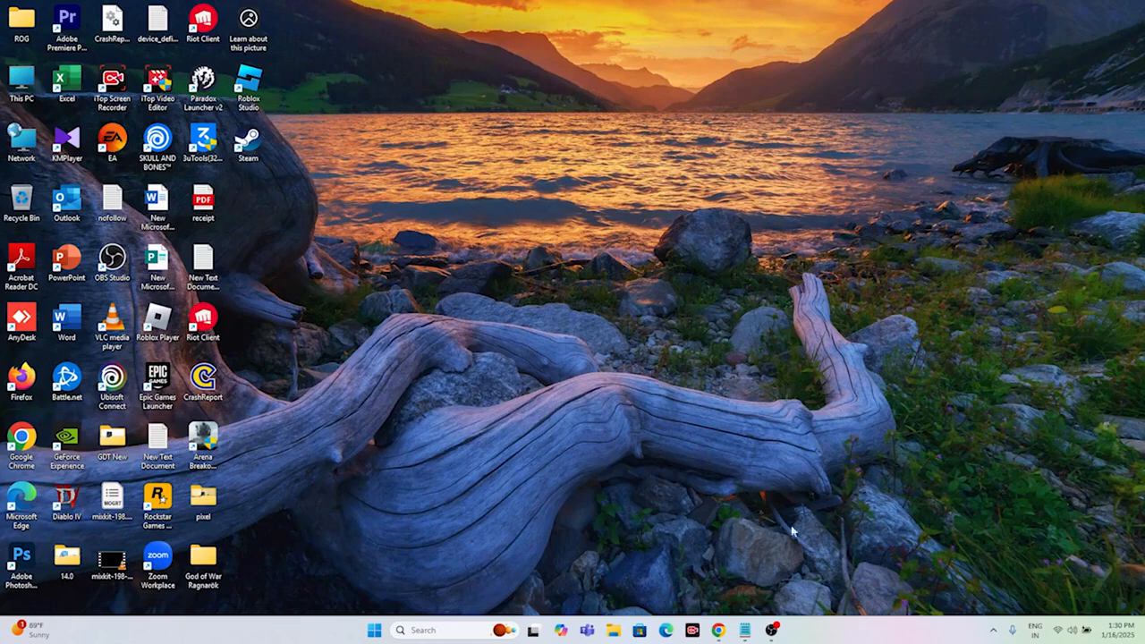
# Step: Review the KB5050021 fix steps and command list in the YouTube video description in Chrome, and minimize the browser
pyautogui.click(718, 629)
pyautogui.scroll(2, 575, 290)
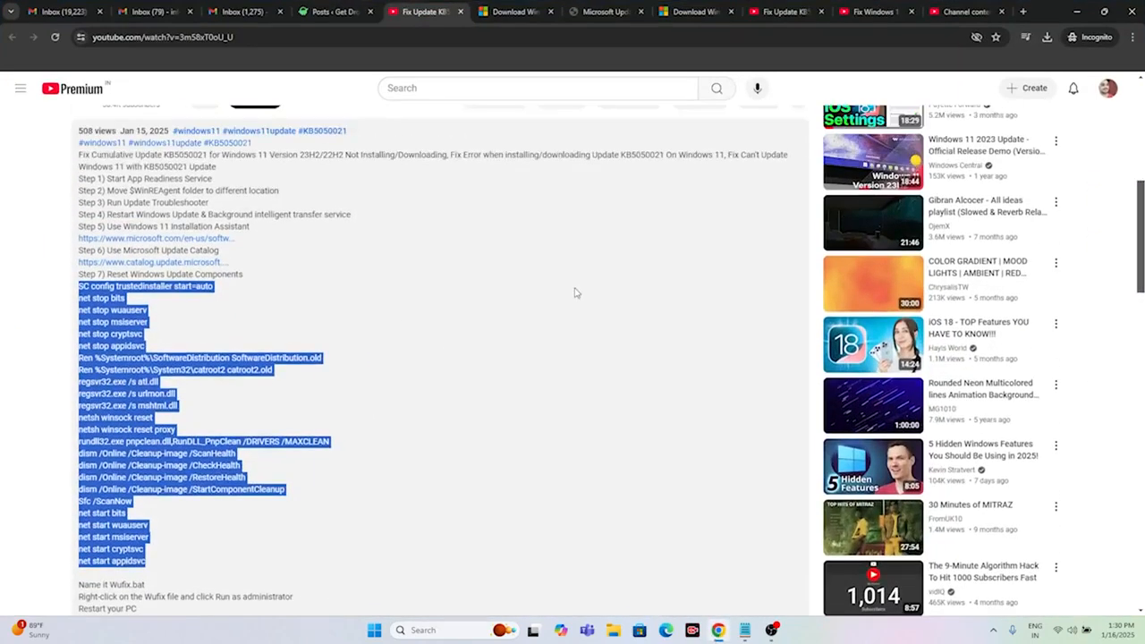
pyautogui.scroll(-1, 575, 290)
pyautogui.click(1077, 12)
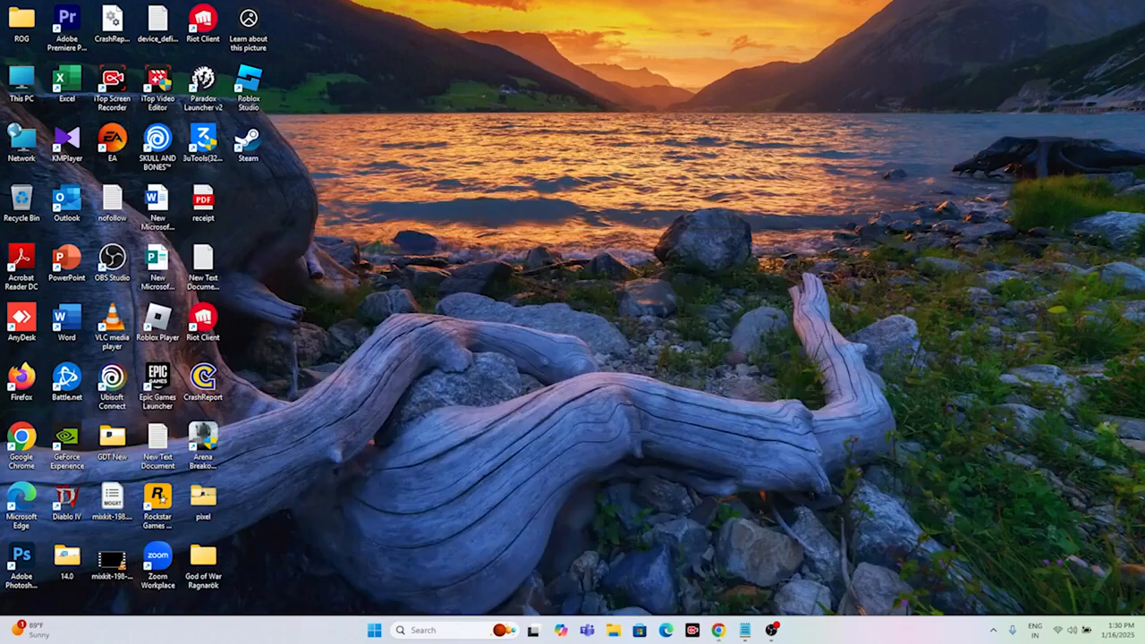
# Step: Open the Windows Services console and start the App Readiness service
pyautogui.click(414, 630)
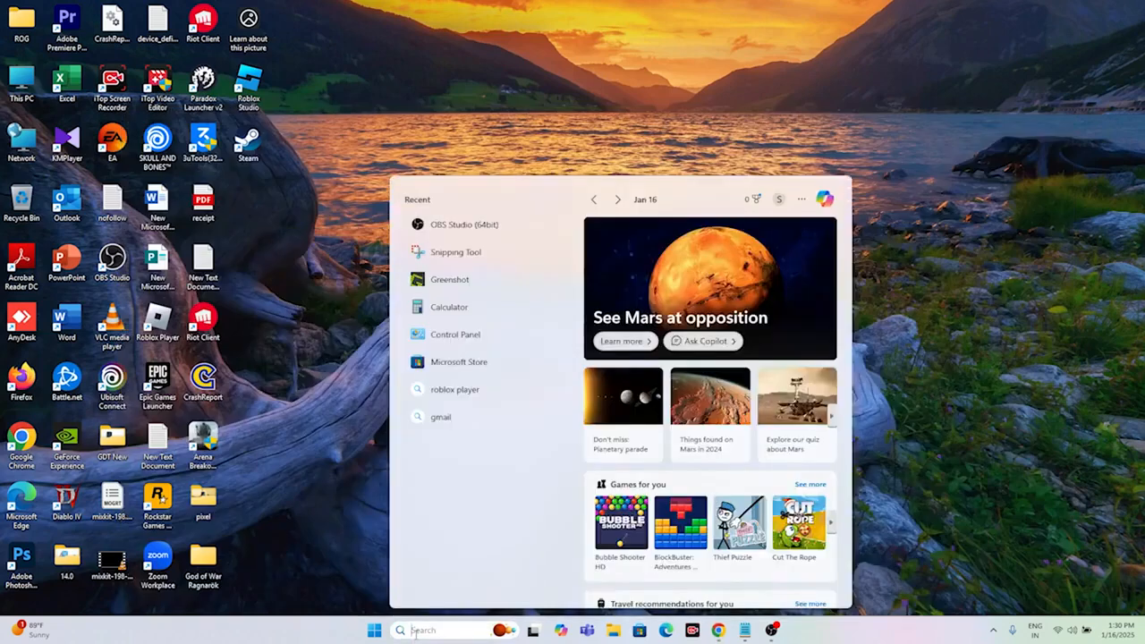
pyautogui.write('services')
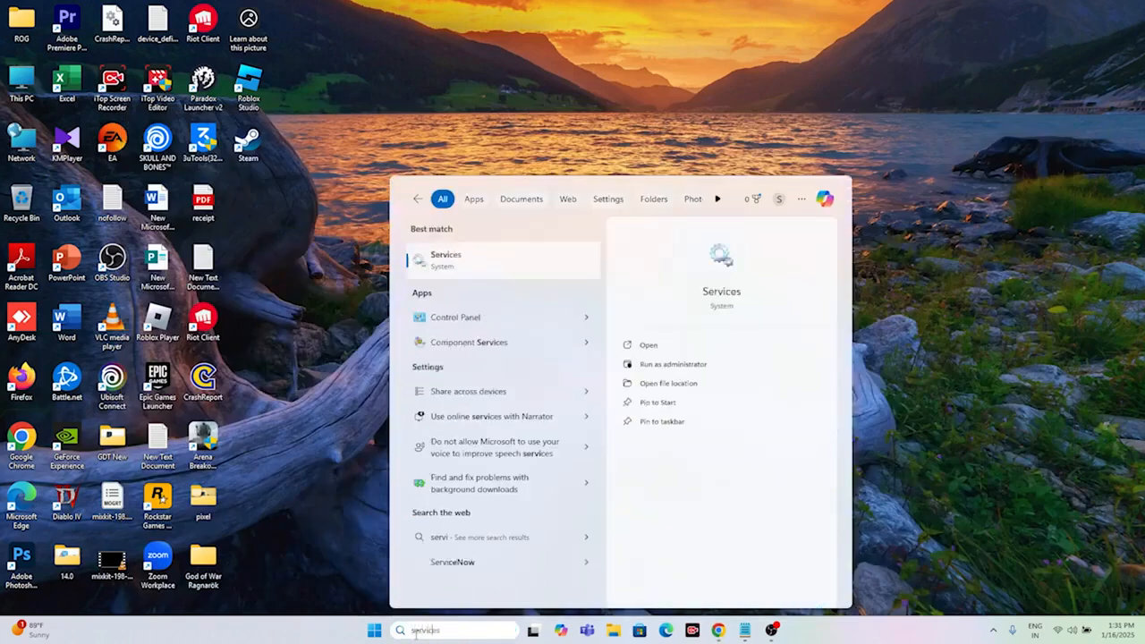
pyautogui.click(498, 256)
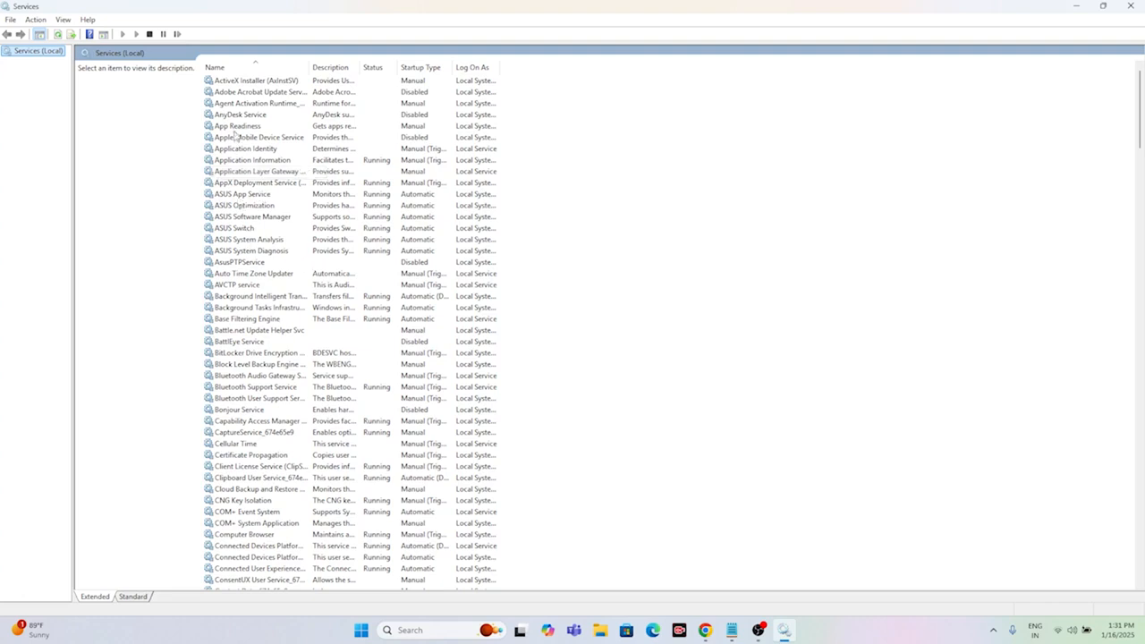
pyautogui.click(239, 126)
pyautogui.rightClick(313, 127)
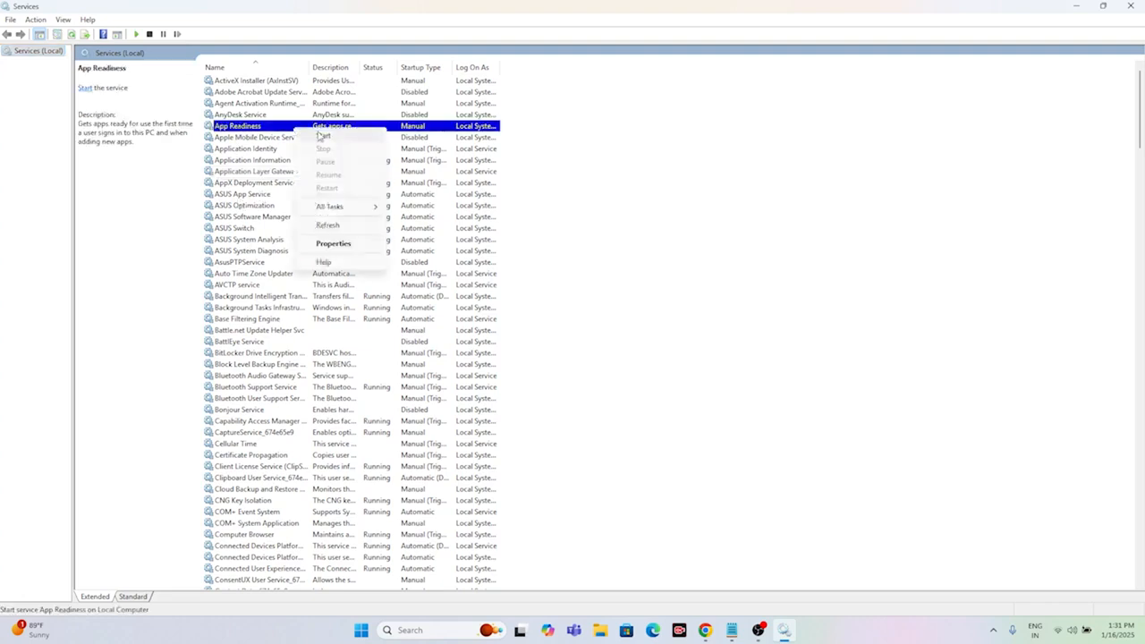
pyautogui.click(319, 136)
pyautogui.click(143, 156)
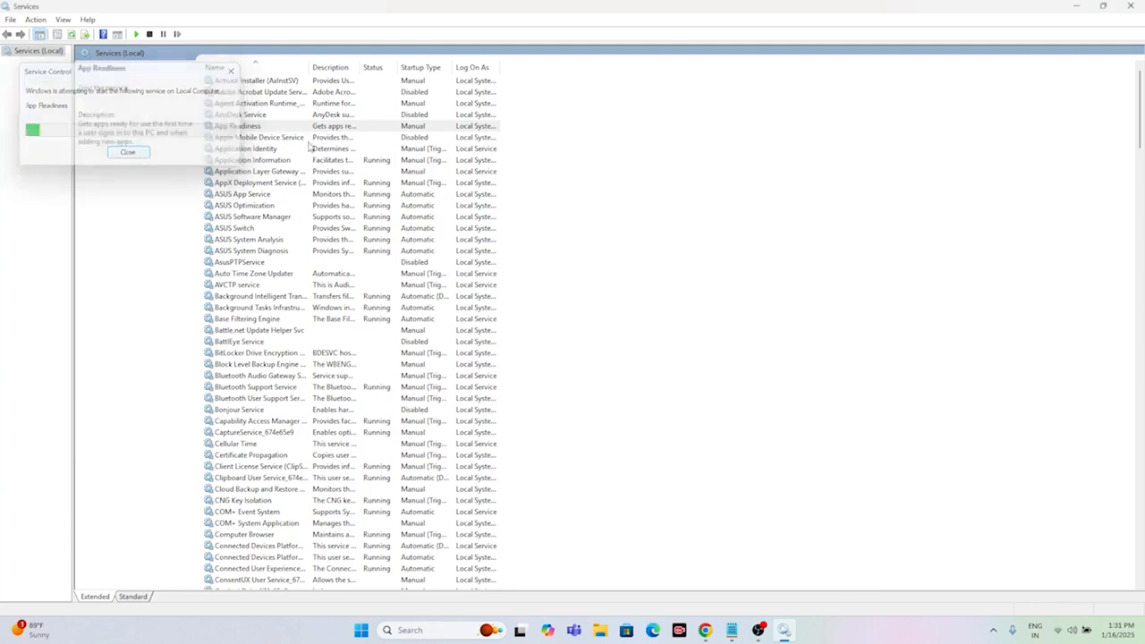
# Step: Set the App Readiness service's startup type to Automatic, apply the change, and close the Services console
pyautogui.doubleClick(304, 127)
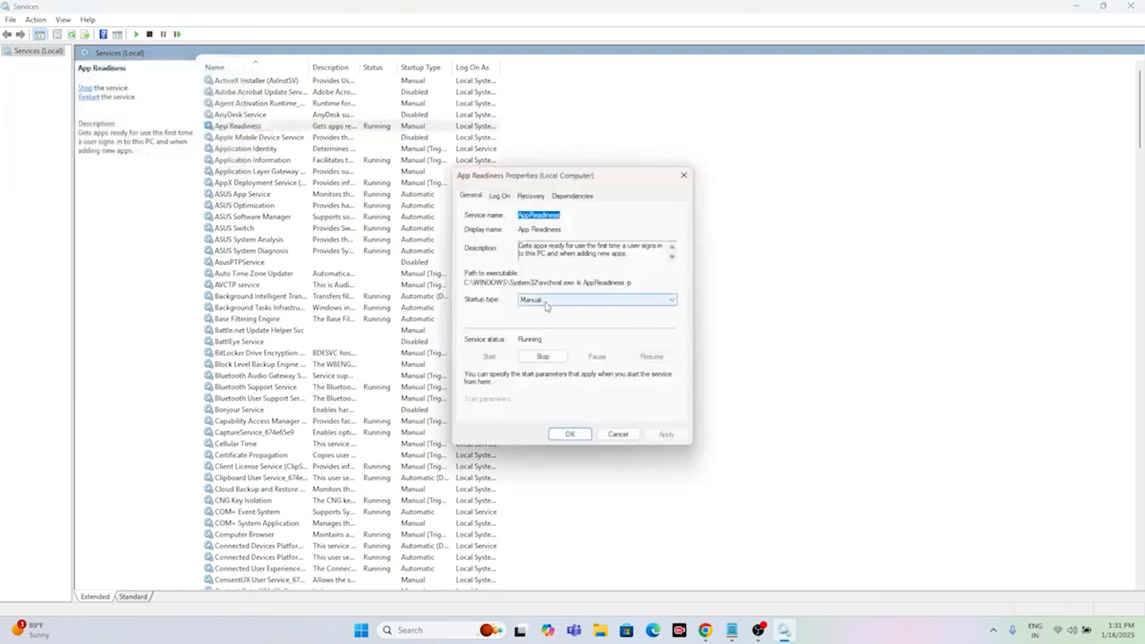
pyautogui.click(546, 306)
pyautogui.click(544, 318)
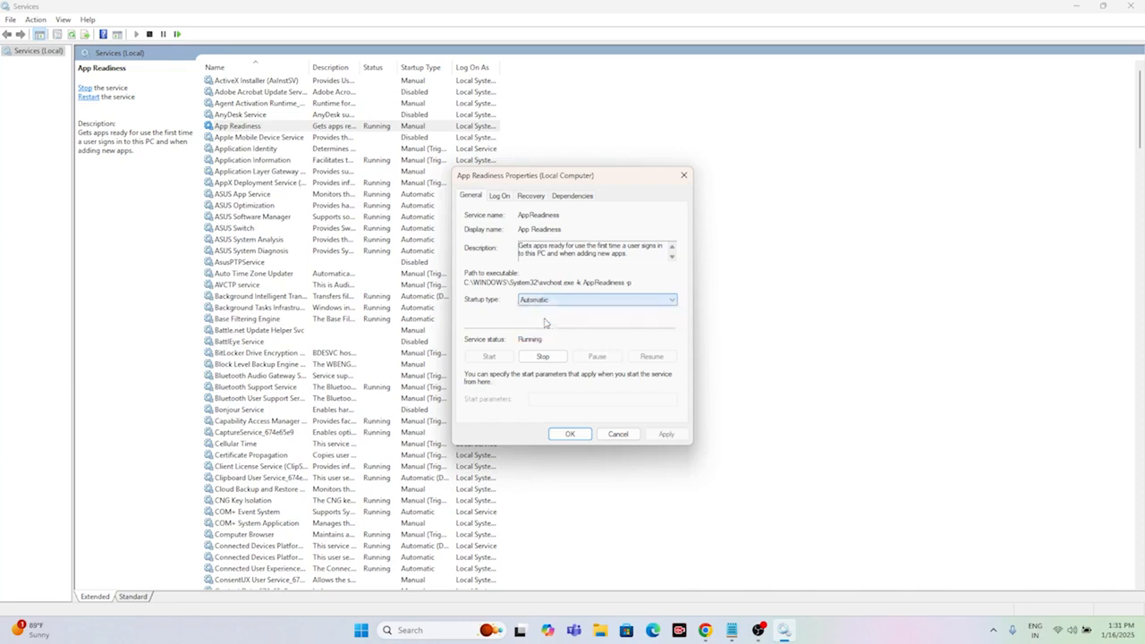
pyautogui.click(665, 433)
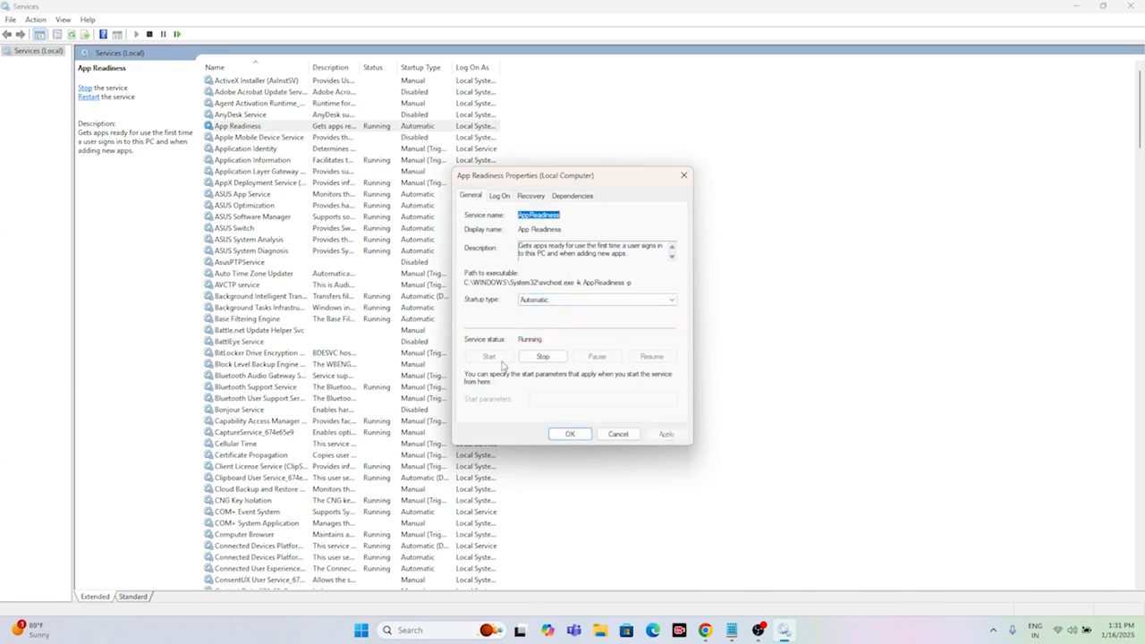
pyautogui.click(570, 434)
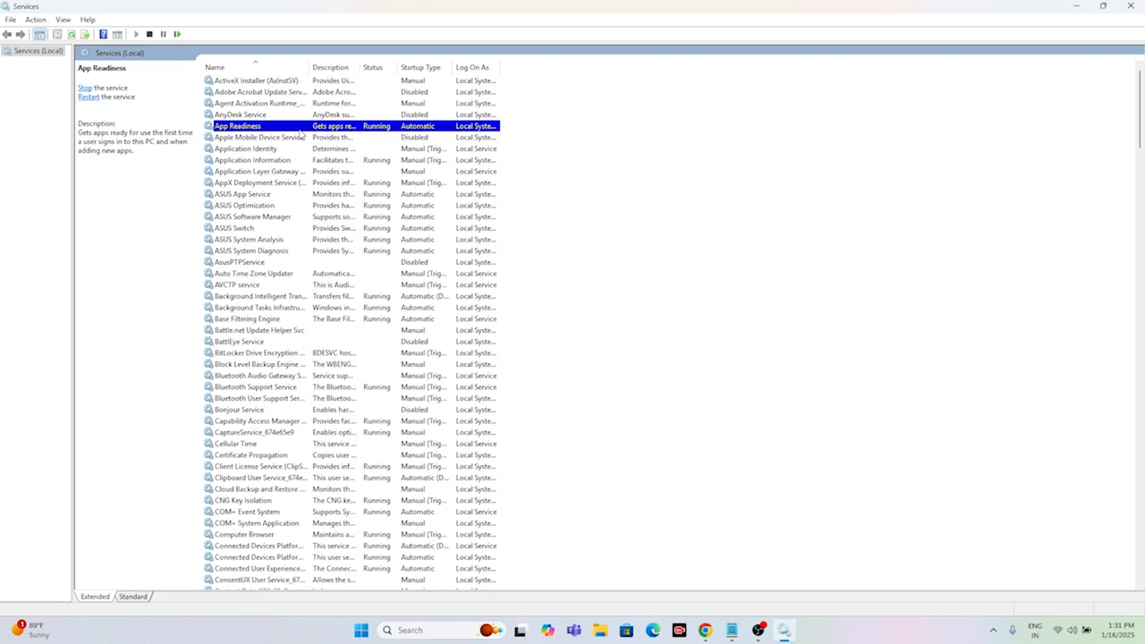
pyautogui.rightClick(326, 130)
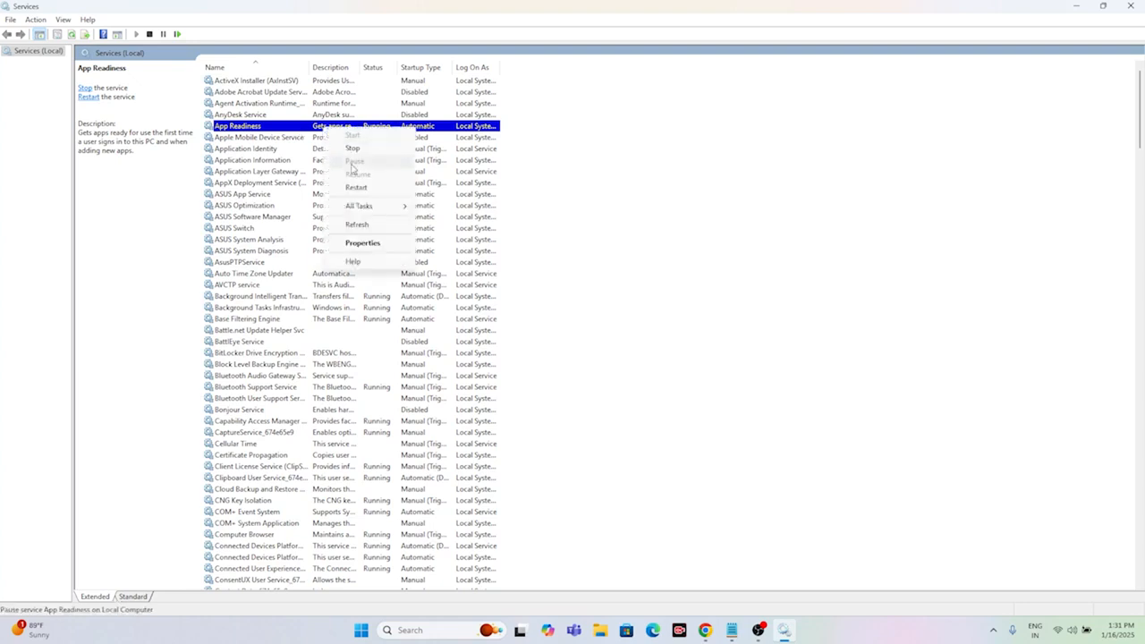
pyautogui.click(351, 148)
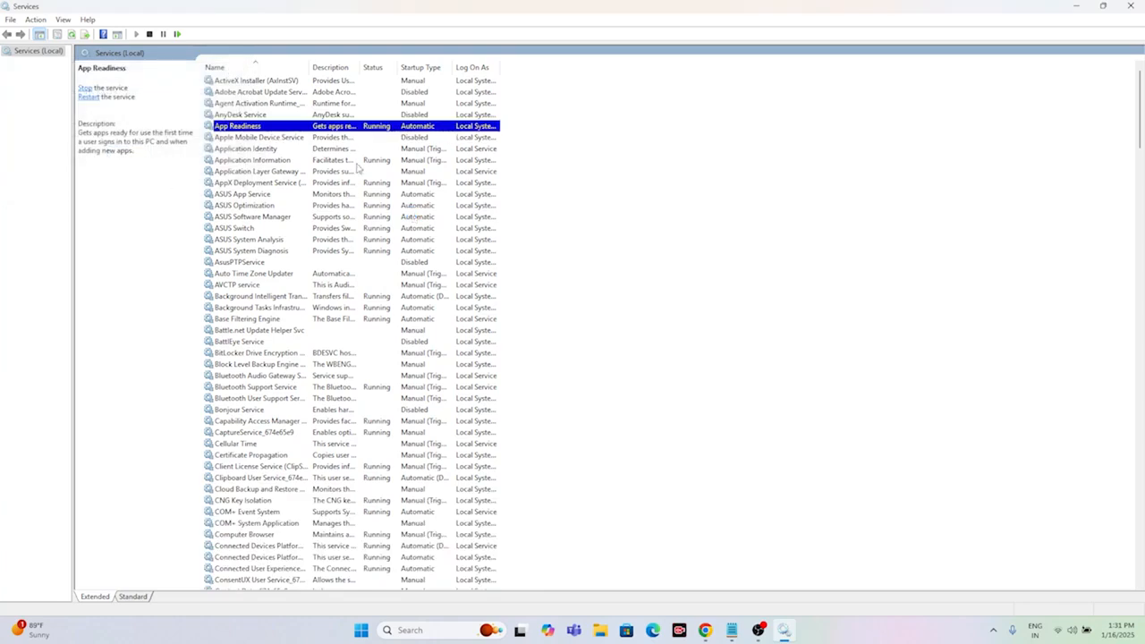
pyautogui.click(1132, 6)
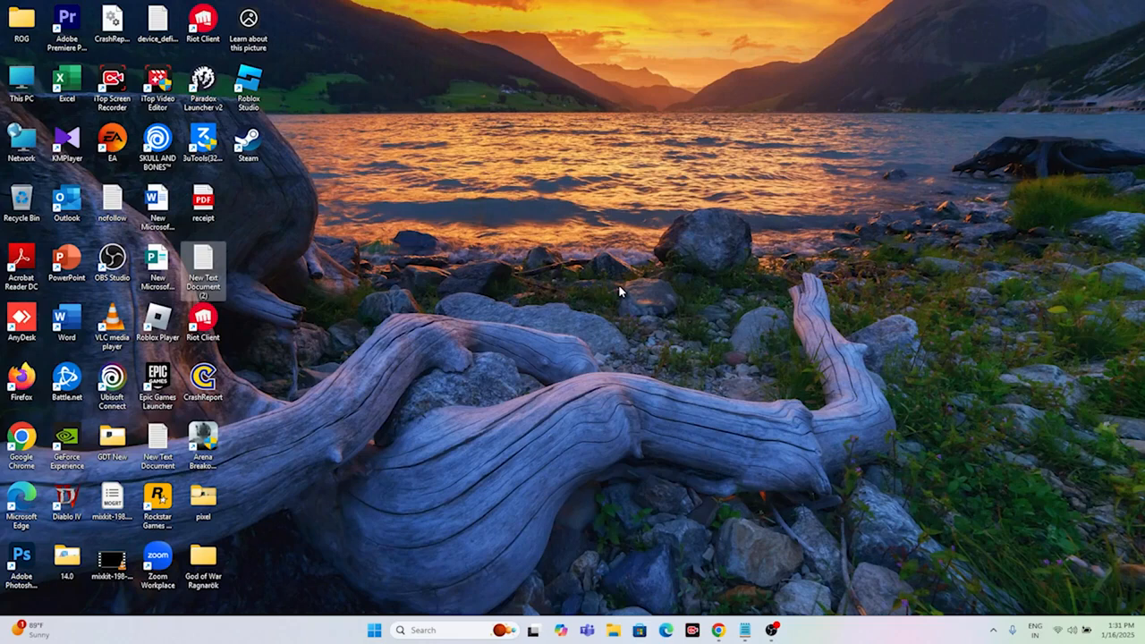
# Step: Open Windows Settings and go to the Other troubleshooters page under System > Troubleshoot
pyautogui.click(418, 630)
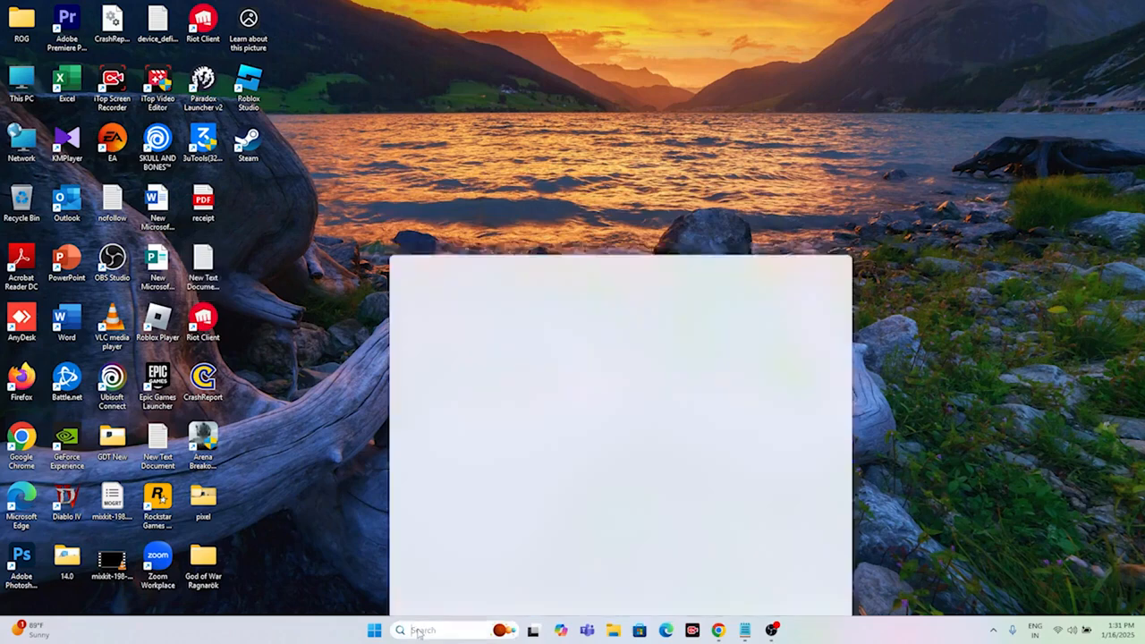
pyautogui.write('settings')
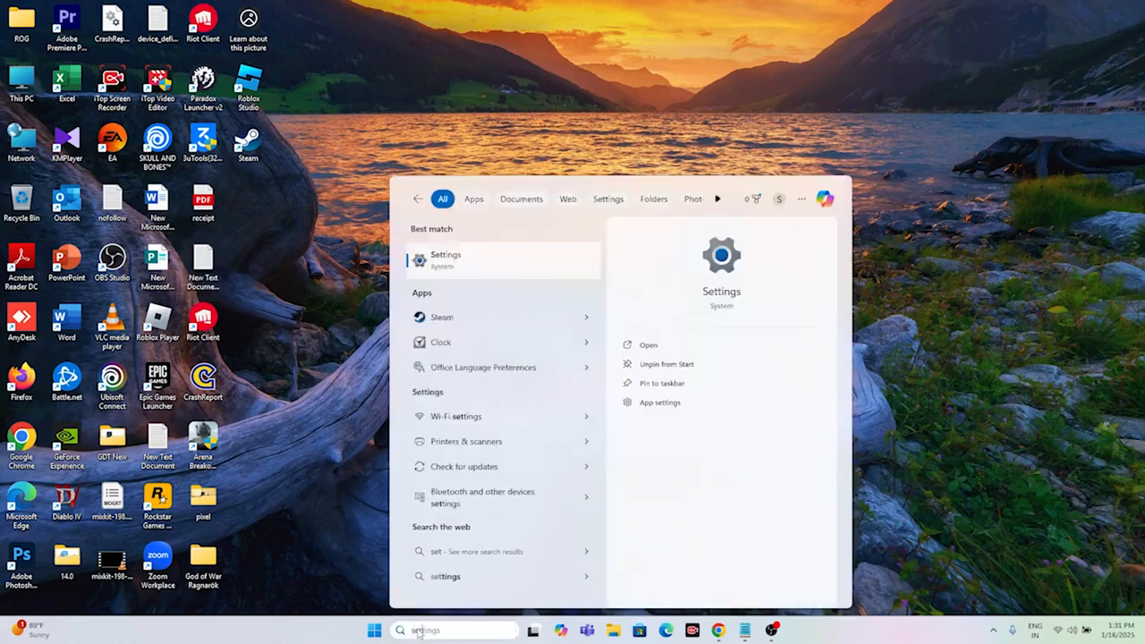
pyautogui.click(491, 262)
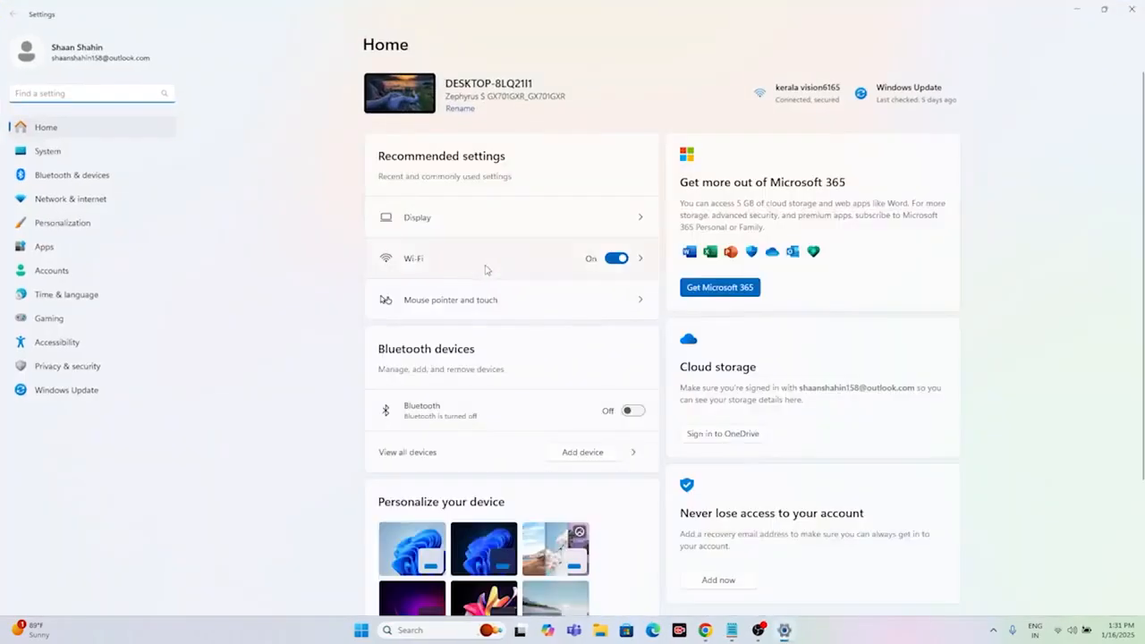
pyautogui.click(66, 150)
pyautogui.scroll(-2, 653, 262)
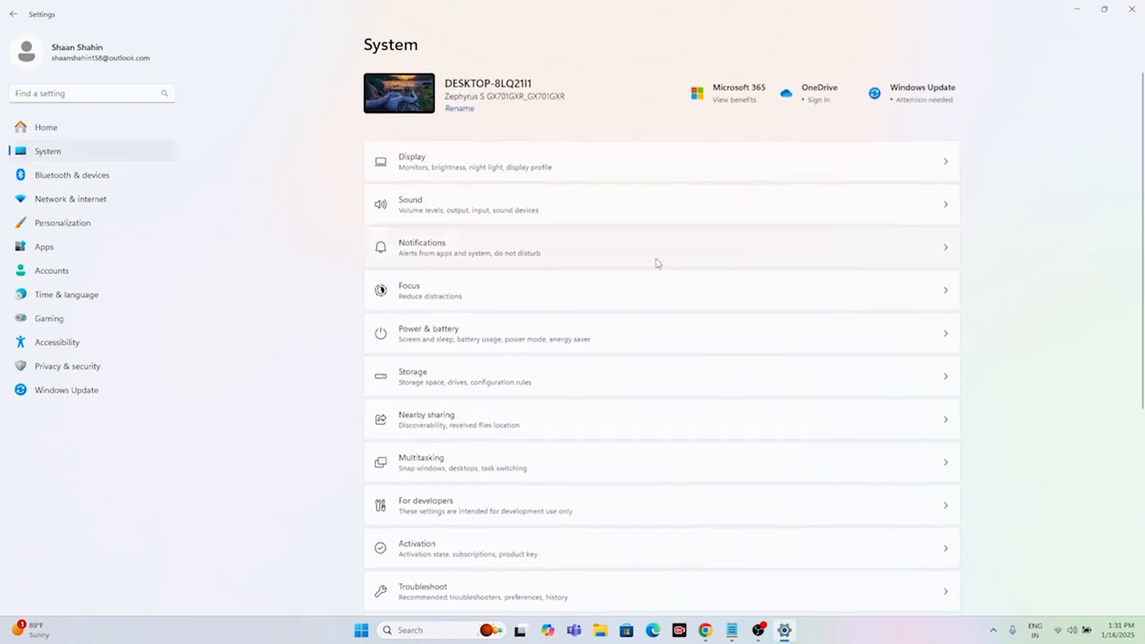
pyautogui.scroll(-3, 653, 264)
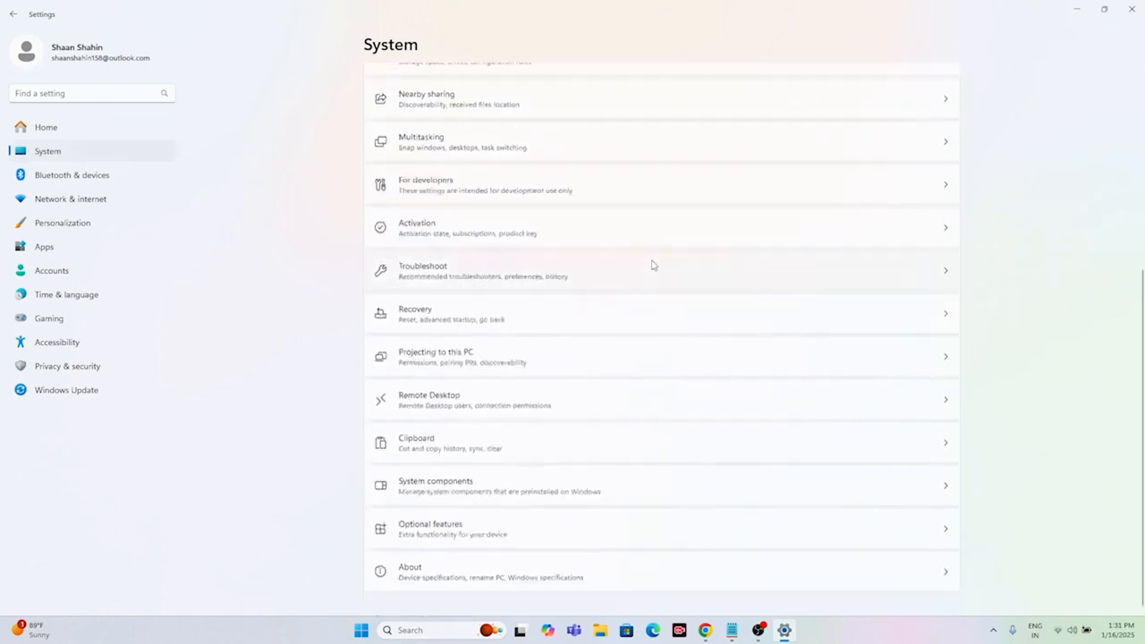
pyautogui.click(484, 277)
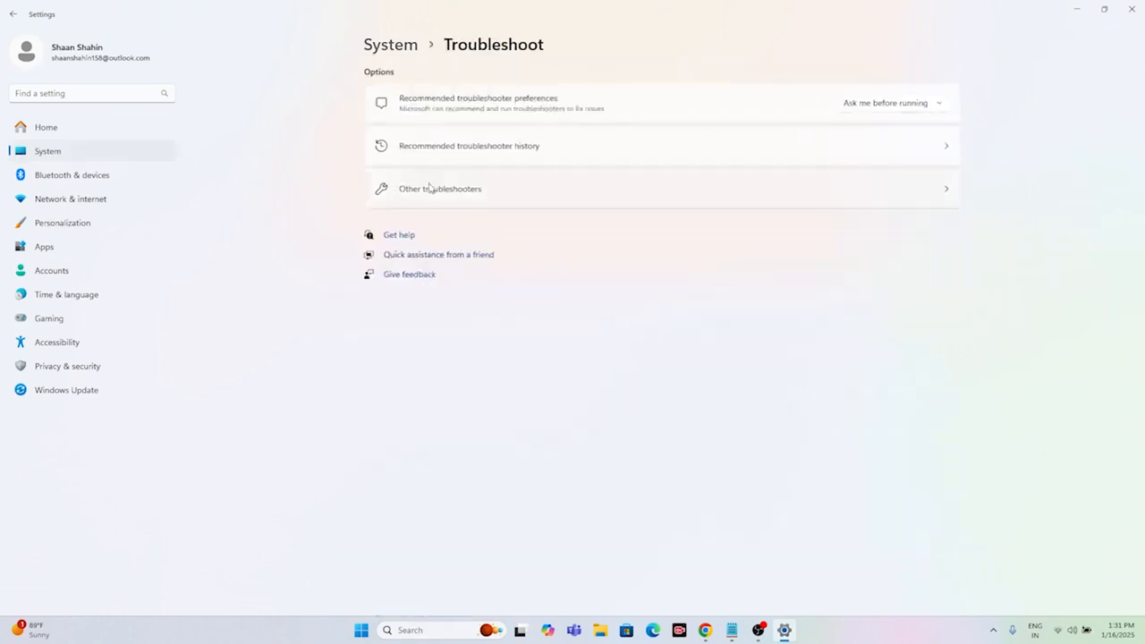
pyautogui.click(439, 190)
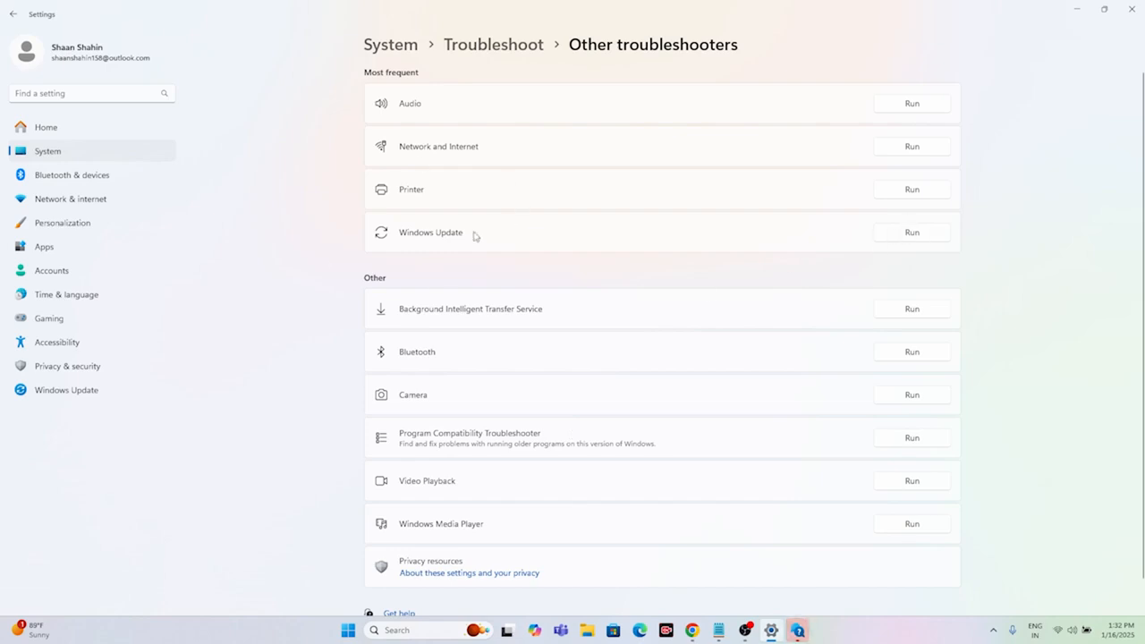
# Step: Bring up the Windows Update troubleshooter in Get Help, and close both Get Help and Settings
pyautogui.click(794, 630)
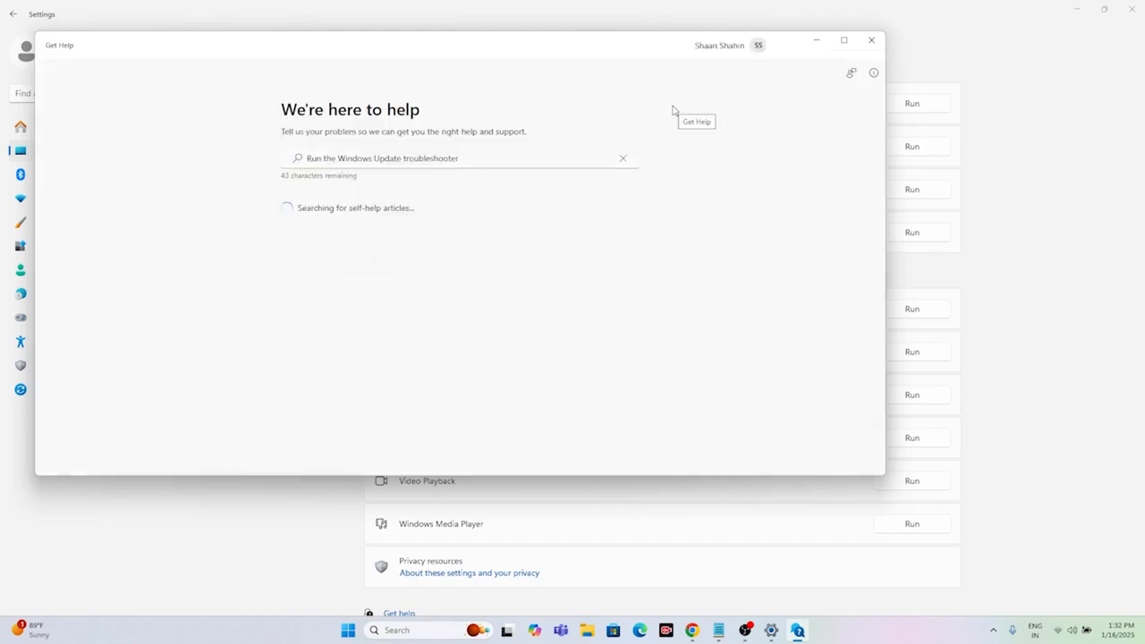
pyautogui.click(870, 41)
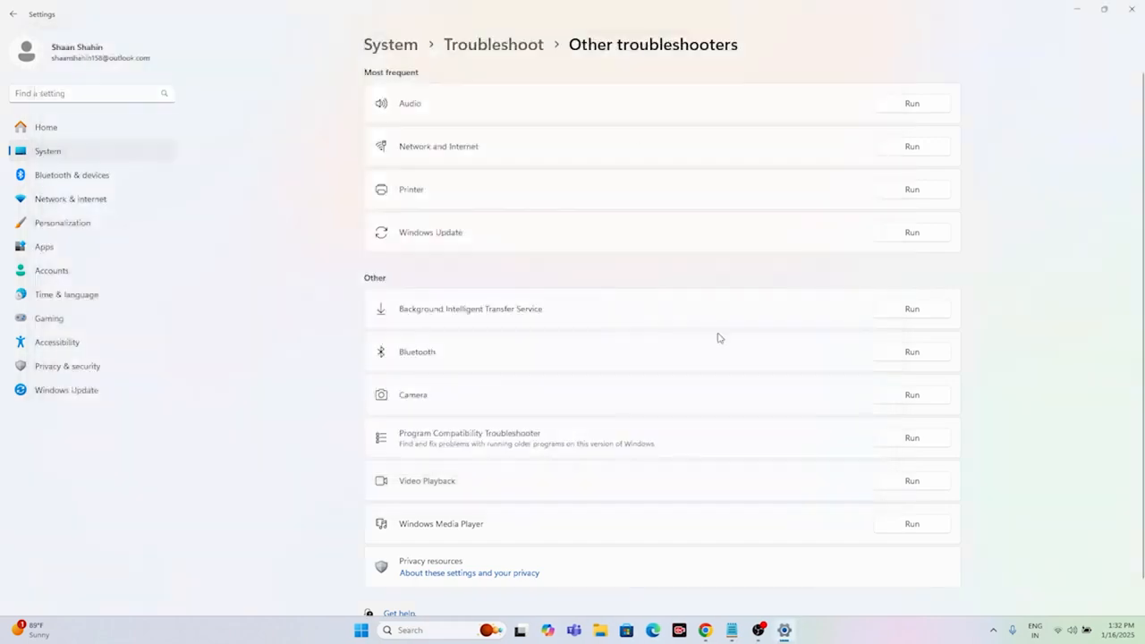
pyautogui.click(1136, 7)
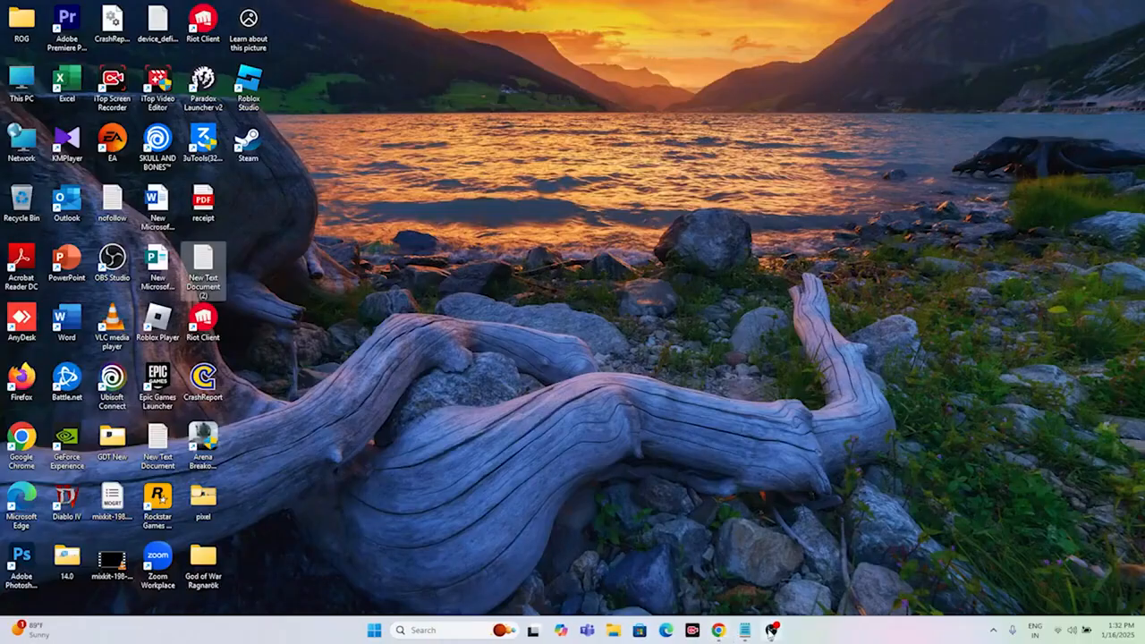
pyautogui.click(715, 253)
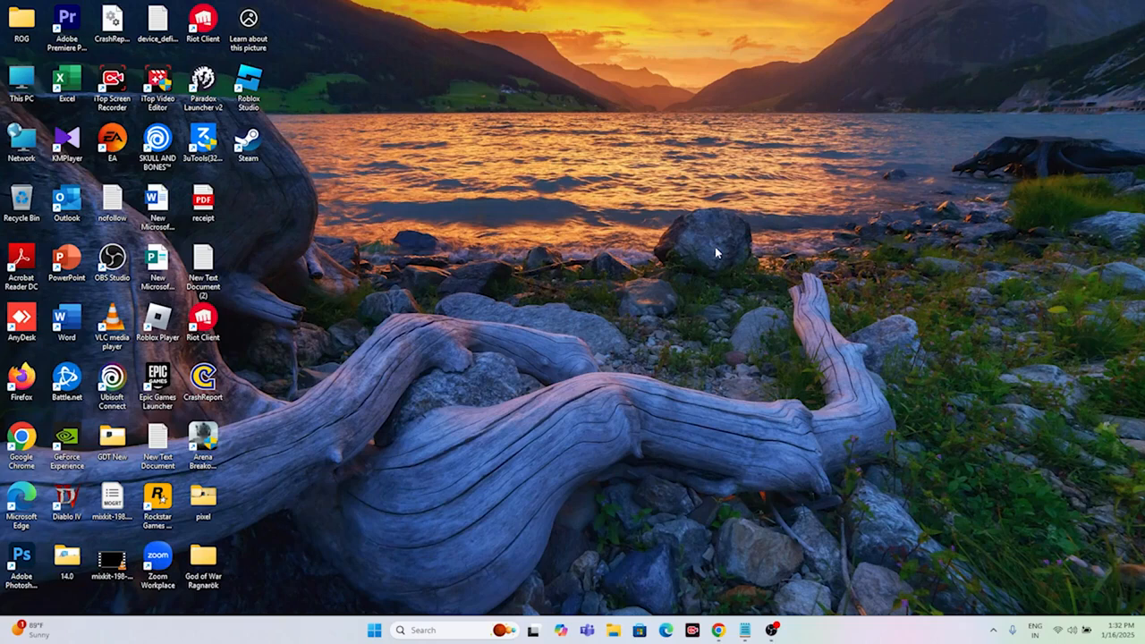
# Step: Reopen the Windows Services console from the desktop
pyautogui.click(417, 631)
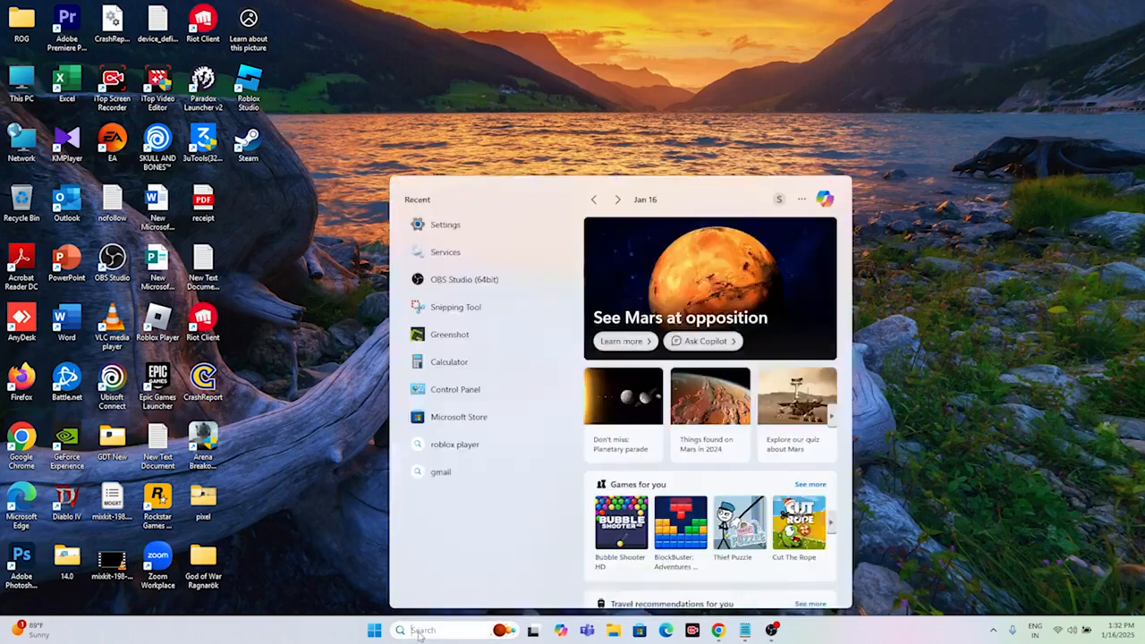
pyautogui.write('services')
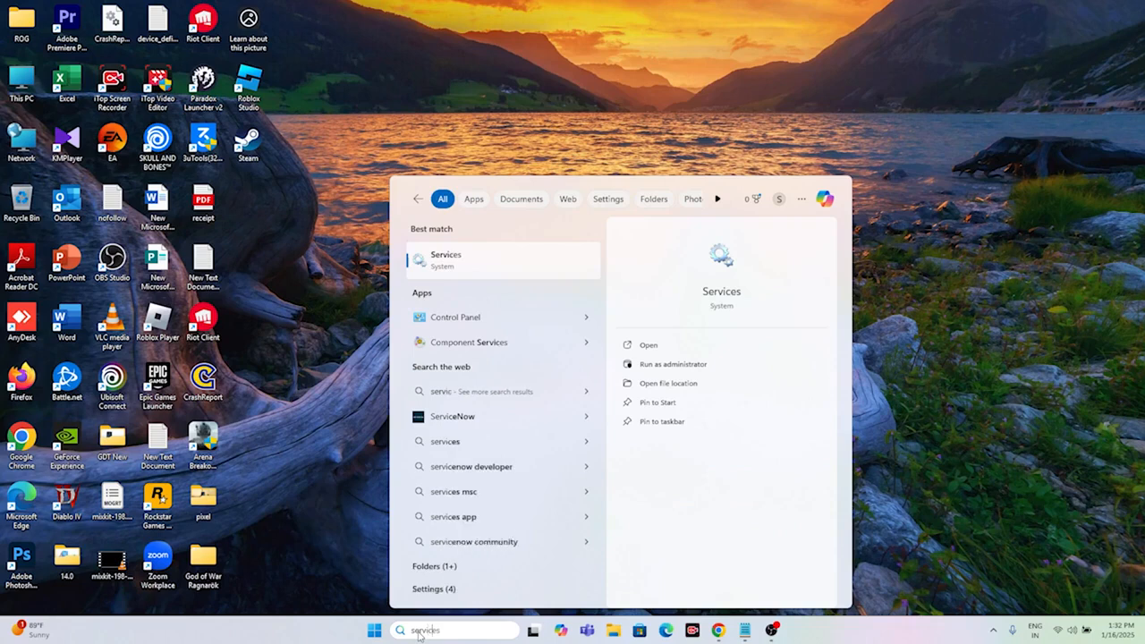
pyautogui.click(434, 256)
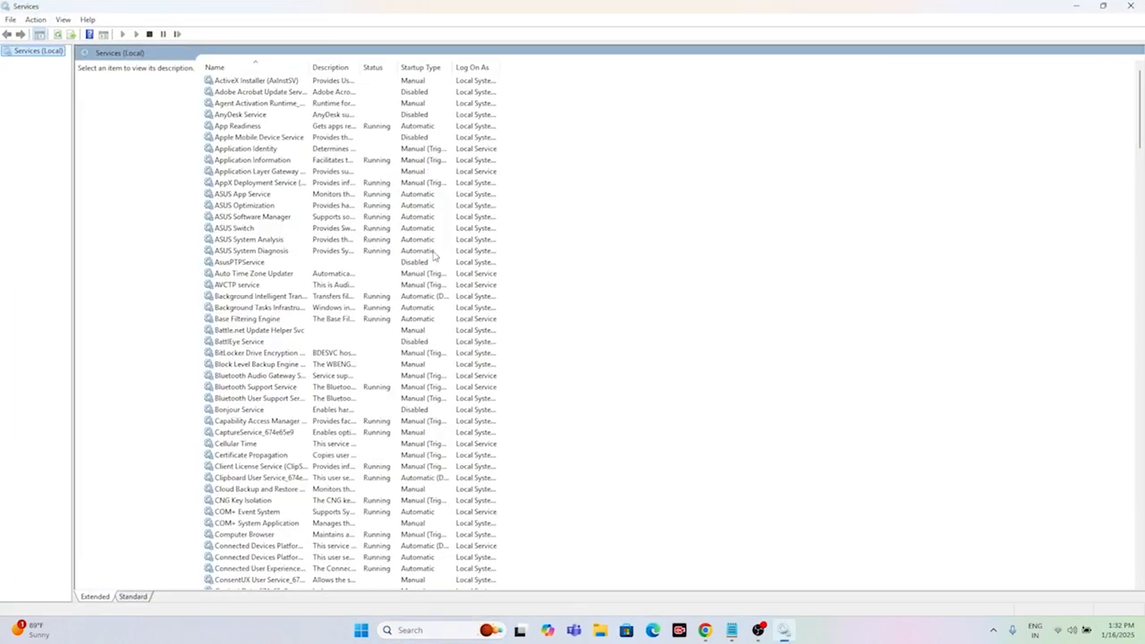
# Step: Set the startup type of the Windows Update service to Automatic in its properties
pyautogui.scroll(-15, 278, 178)
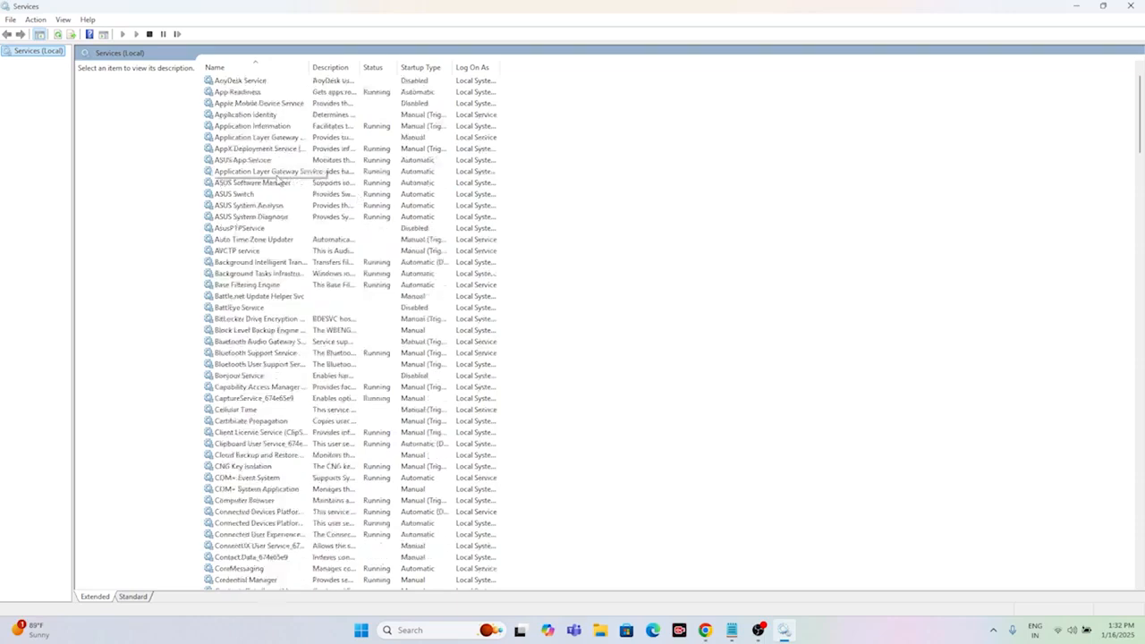
pyautogui.scroll(-20, 277, 179)
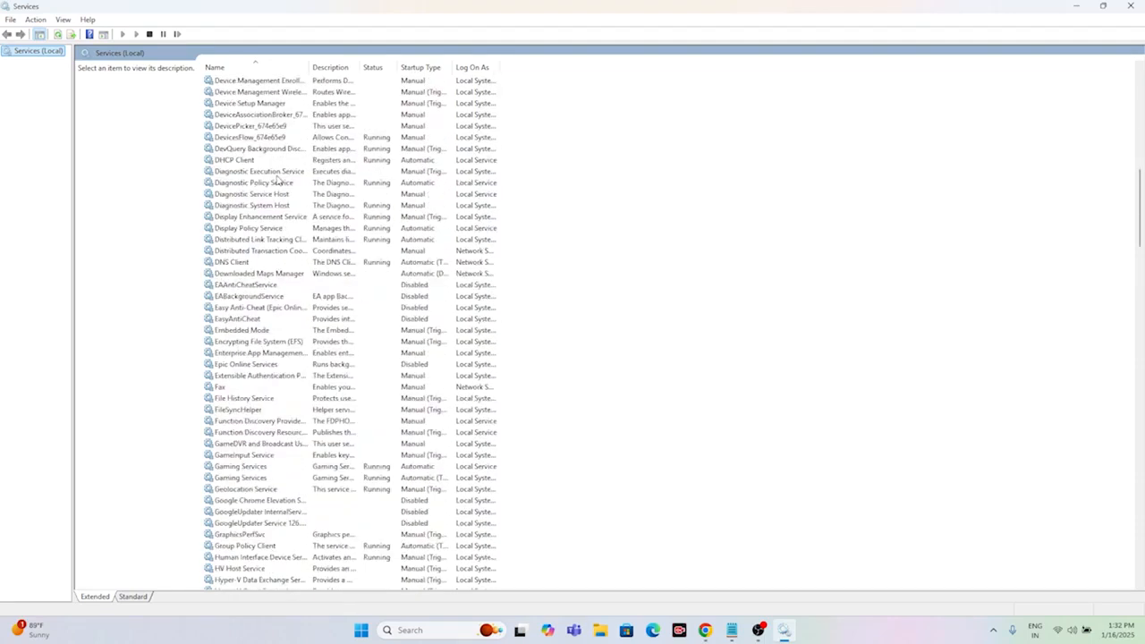
pyautogui.scroll(-20, 277, 179)
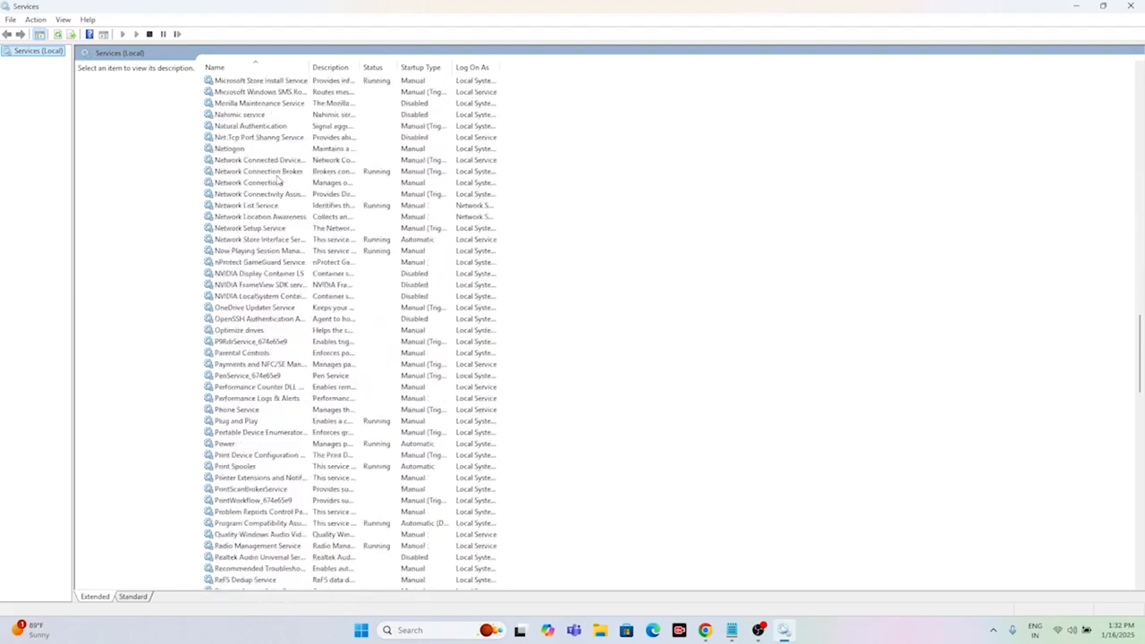
pyautogui.scroll(-13, 277, 178)
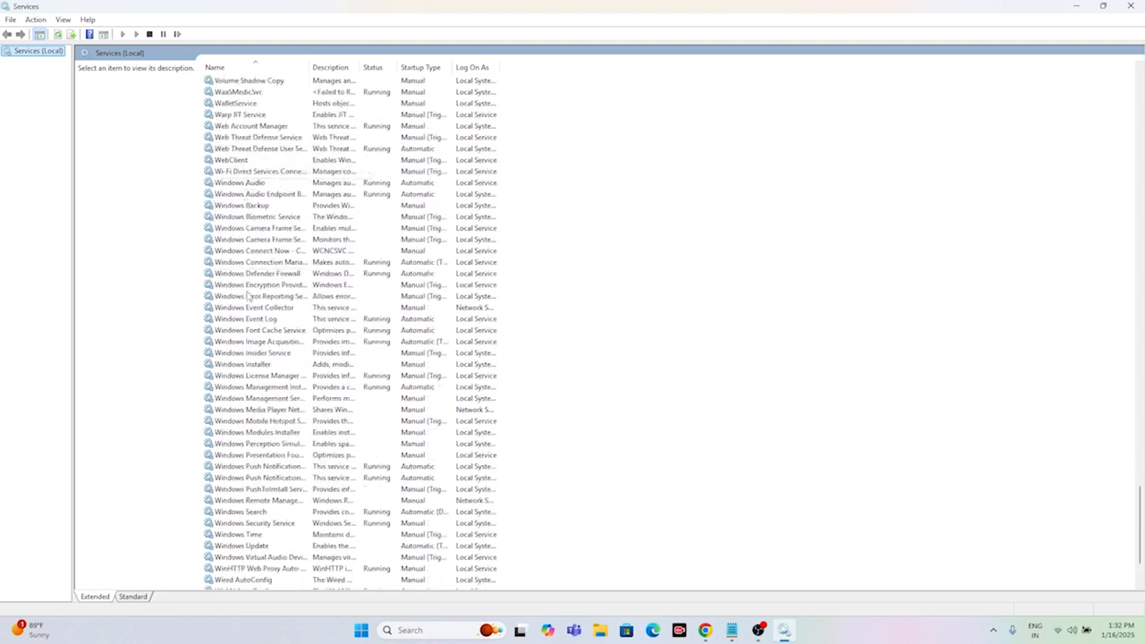
pyautogui.scroll(-3, 253, 280)
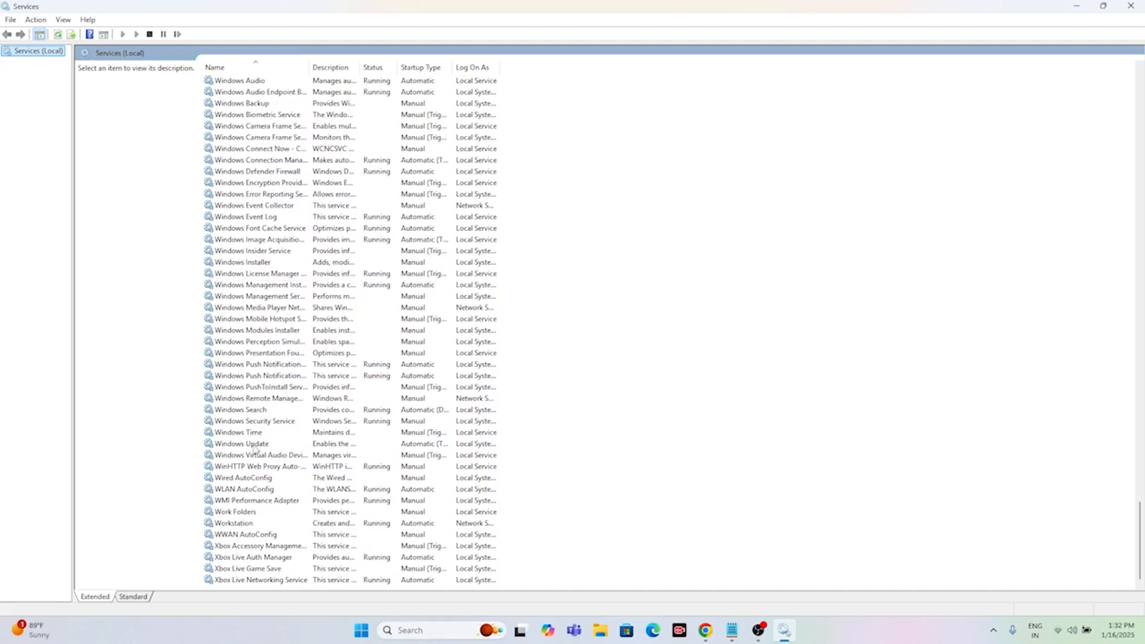
pyautogui.click(234, 445)
pyautogui.rightClick(329, 445)
pyautogui.click(368, 560)
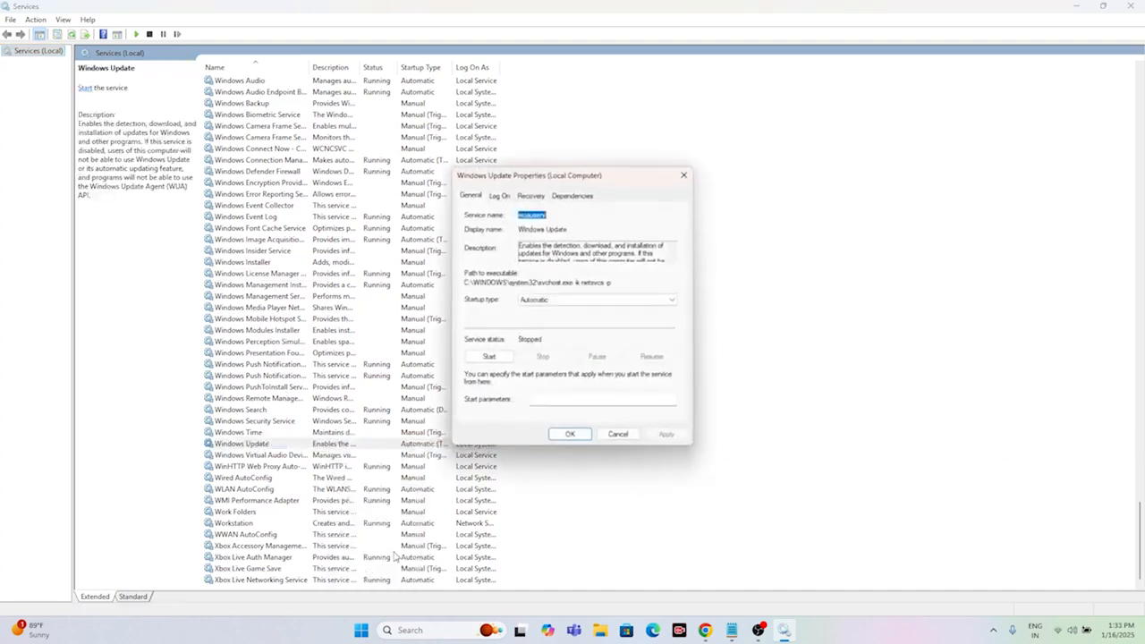
pyautogui.click(545, 301)
pyautogui.click(543, 318)
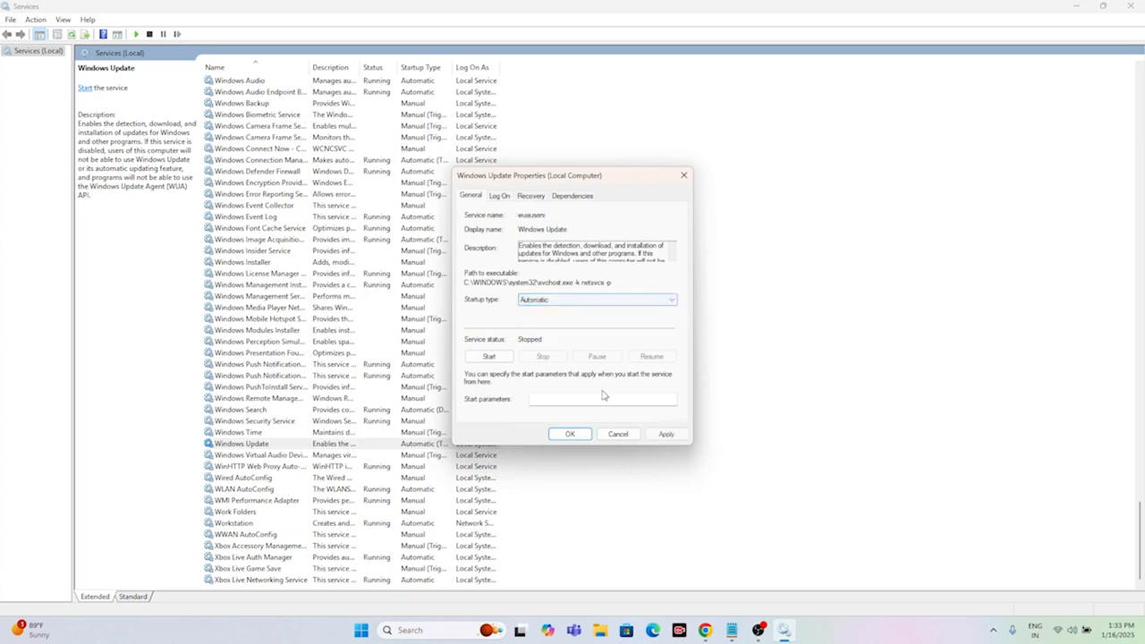
# Step: Start the Windows Update service, apply its property changes, and restart it from the services list
pyautogui.click(485, 355)
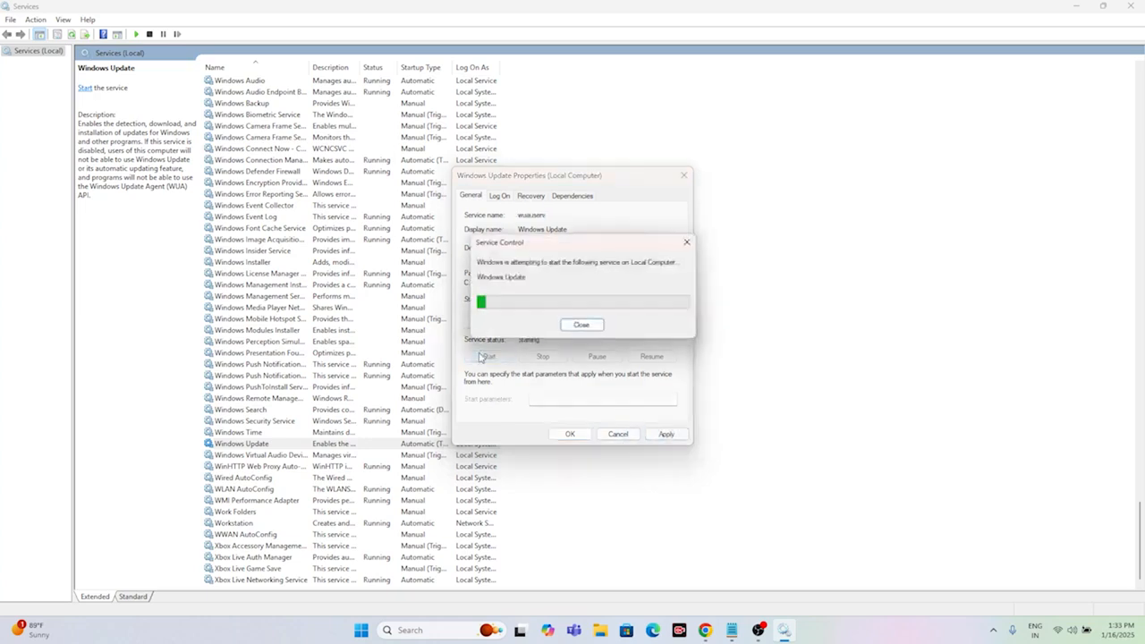
pyautogui.click(666, 434)
pyautogui.click(569, 434)
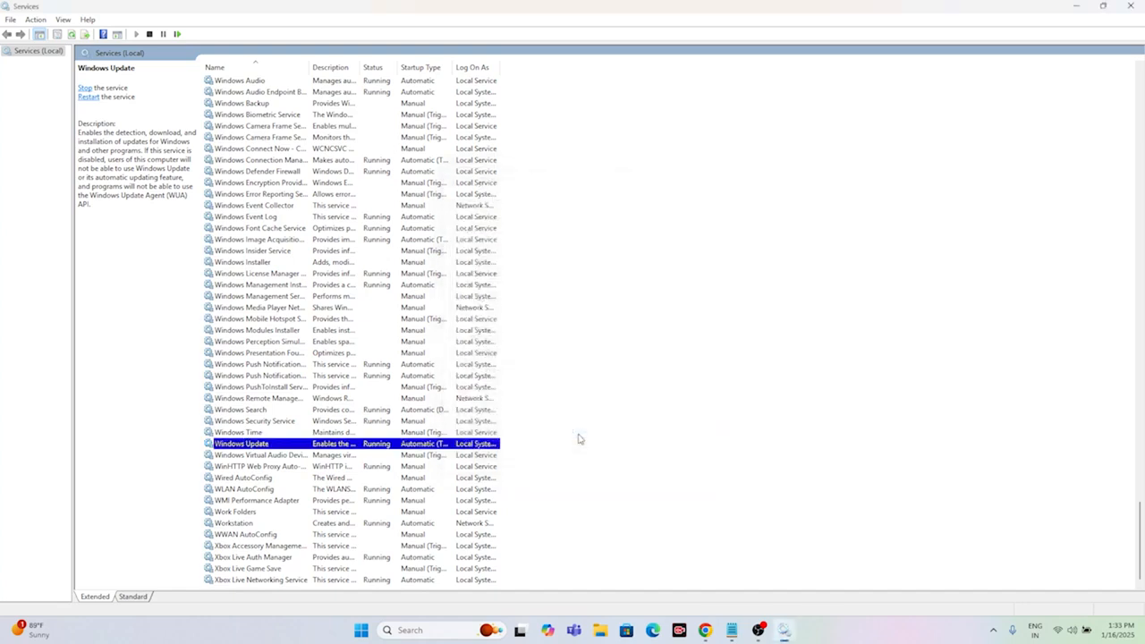
pyautogui.rightClick(379, 444)
pyautogui.click(420, 459)
# Step: Set the startup type of the Background Intelligent Transfer Service to Automatic and apply the change
pyautogui.scroll(20, 407, 255)
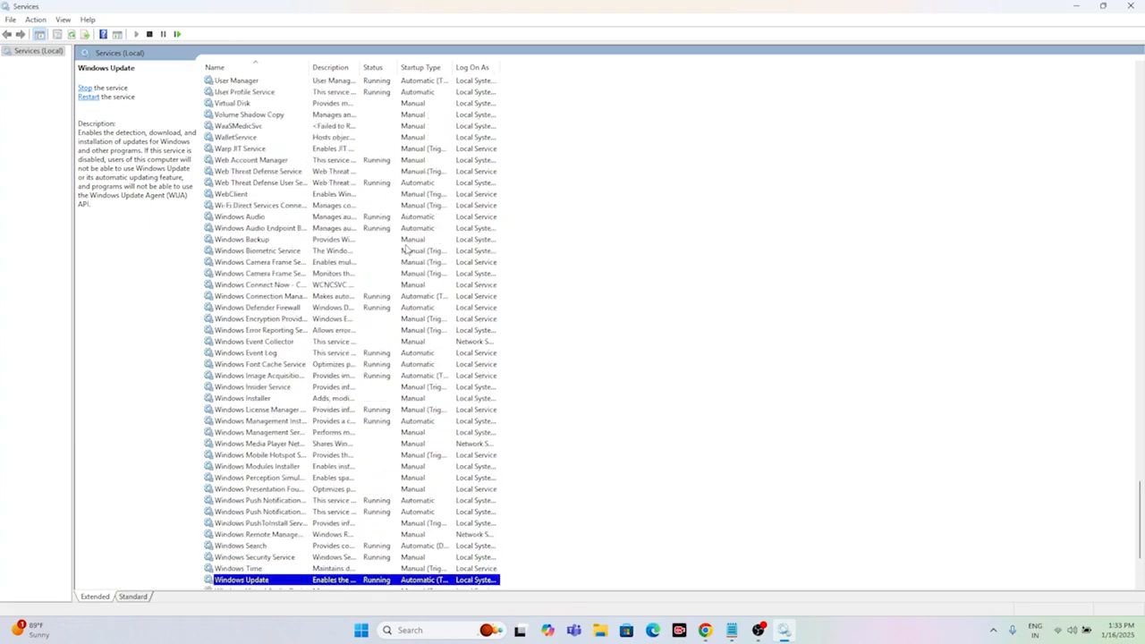
pyautogui.scroll(20, 406, 250)
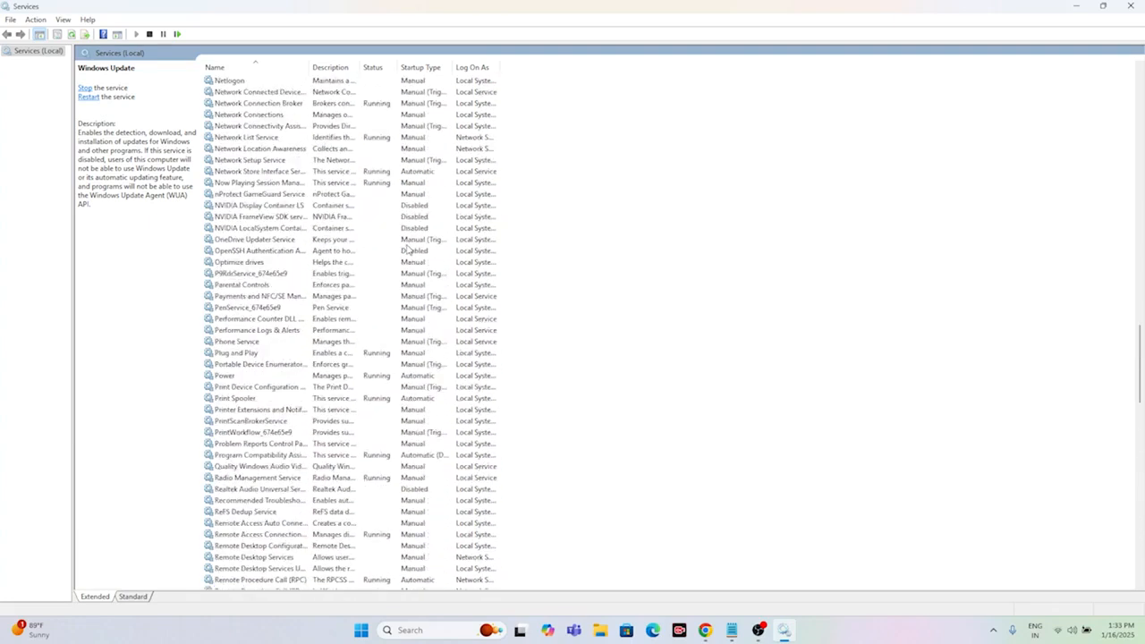
pyautogui.scroll(20, 407, 250)
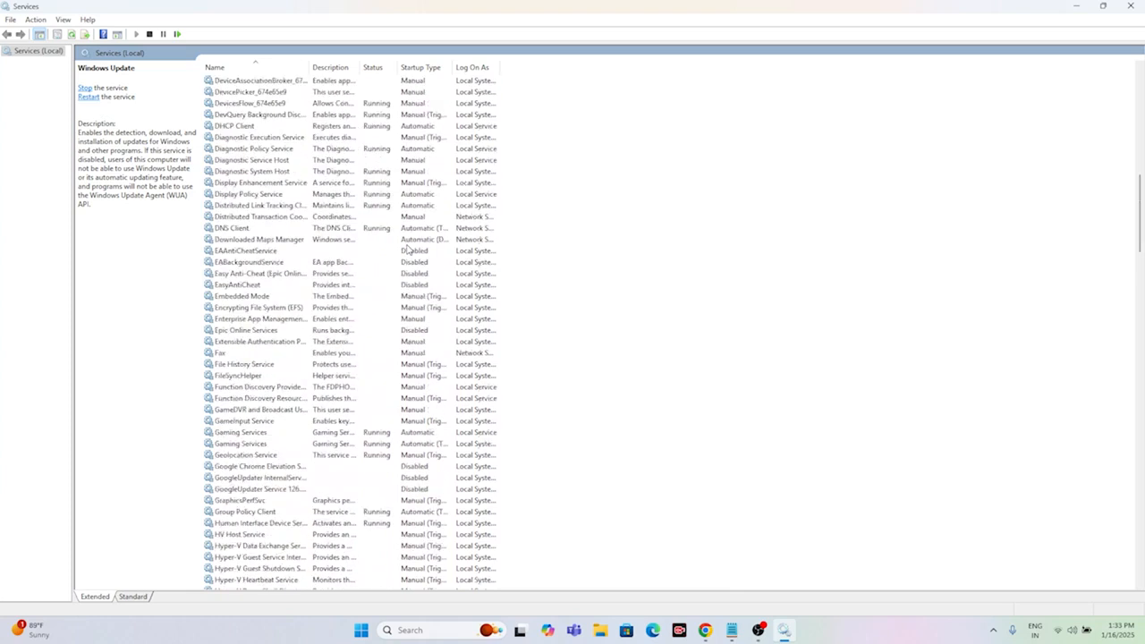
pyautogui.scroll(7, 407, 251)
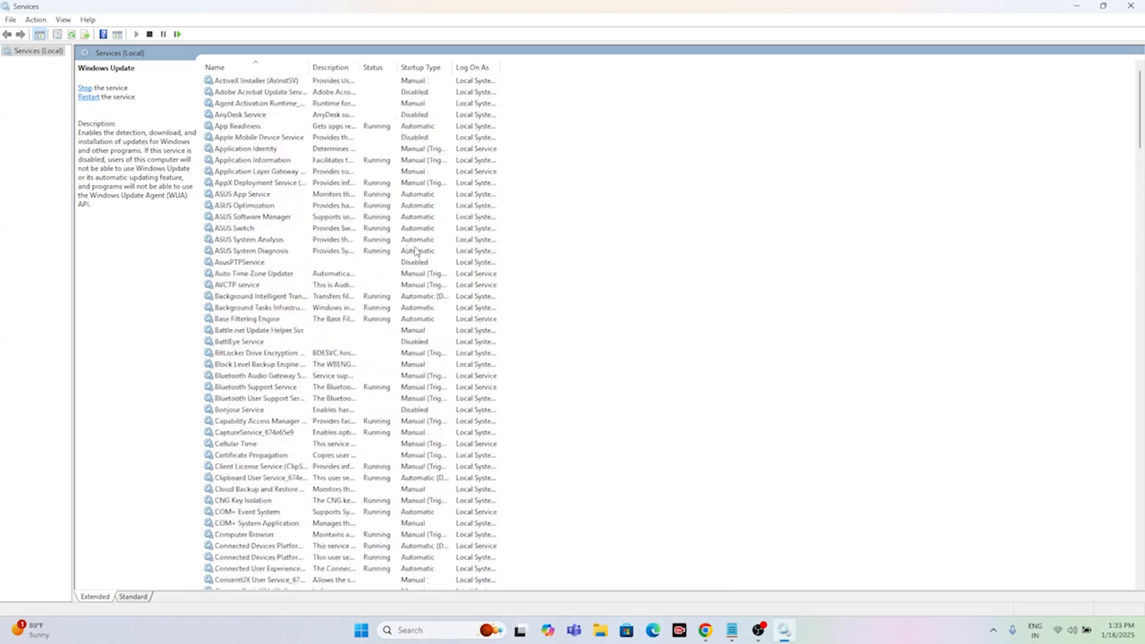
pyautogui.click(268, 297)
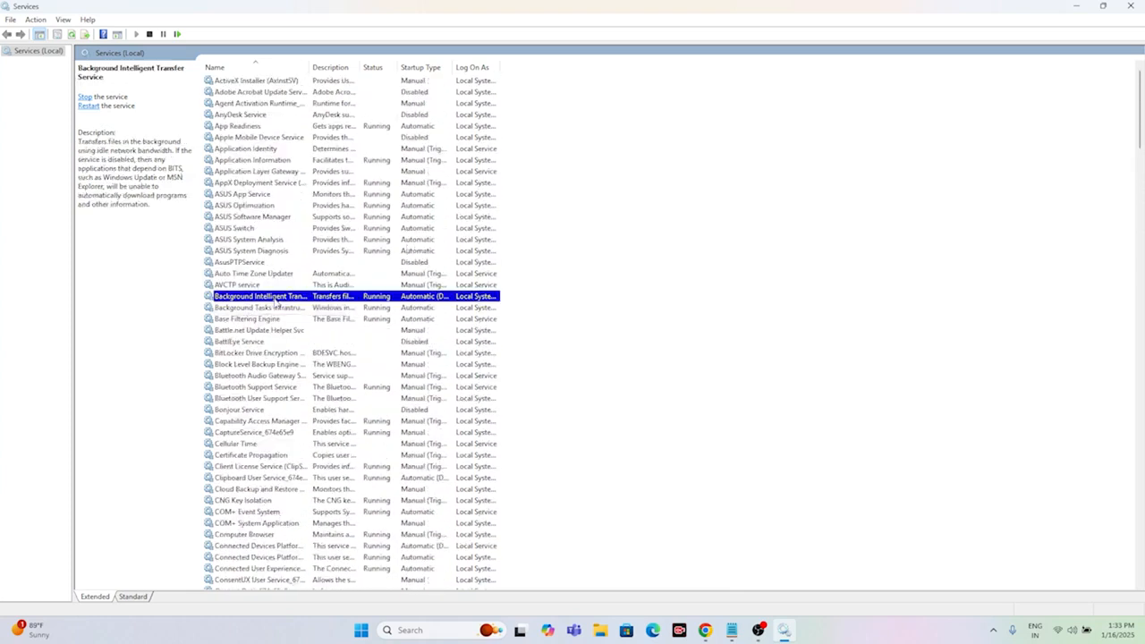
pyautogui.rightClick(372, 300)
pyautogui.click(417, 413)
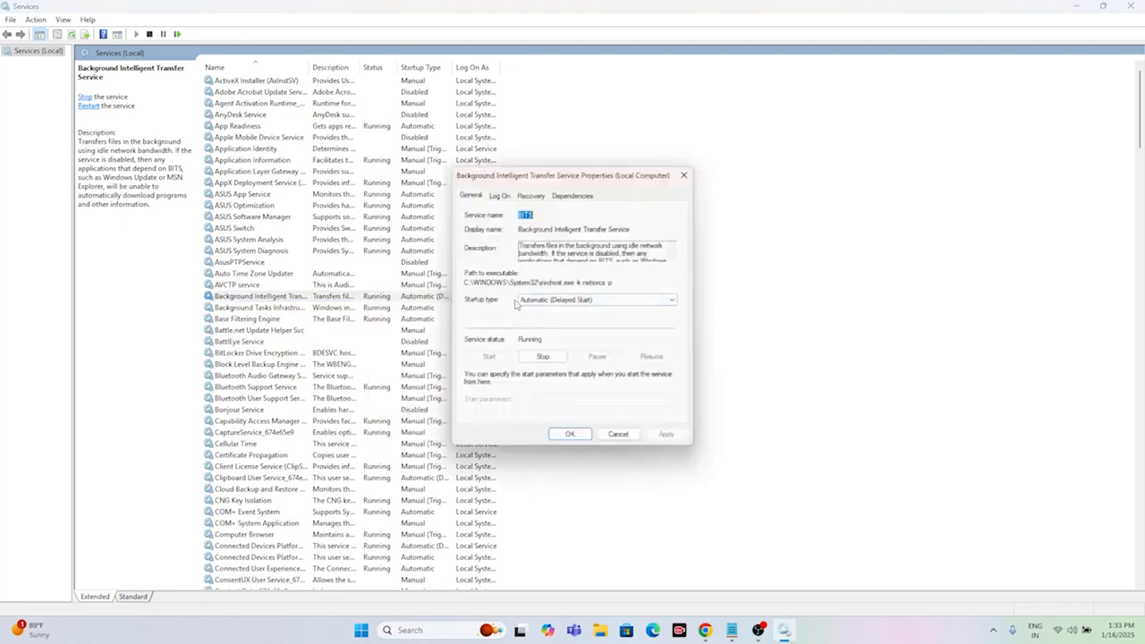
pyautogui.click(572, 302)
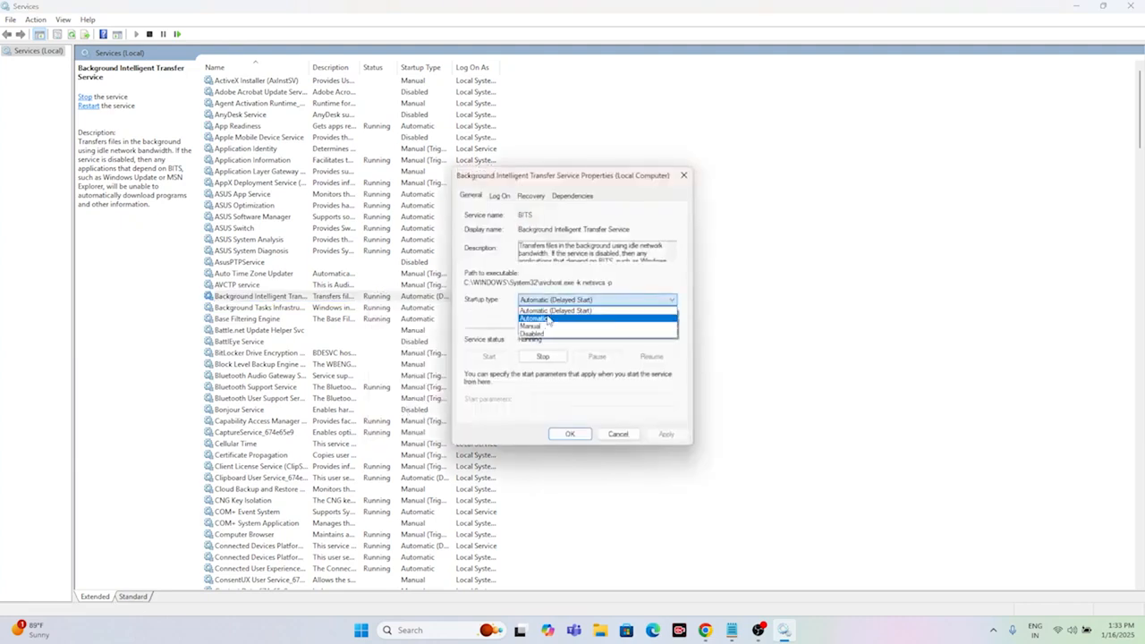
pyautogui.click(548, 319)
pyautogui.click(666, 433)
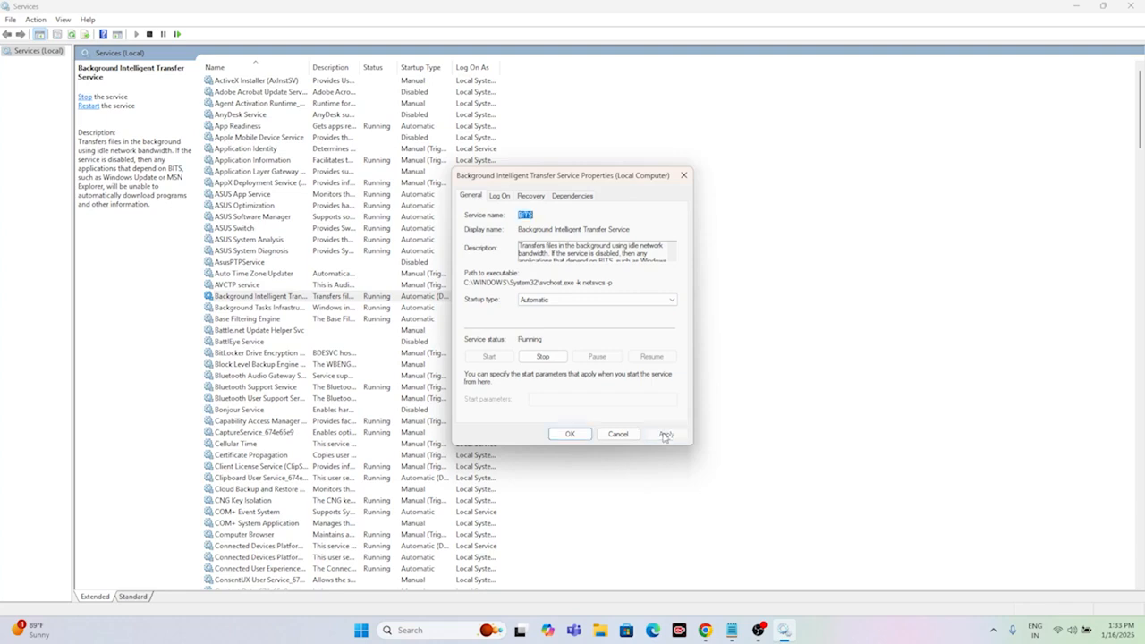
pyautogui.click(570, 434)
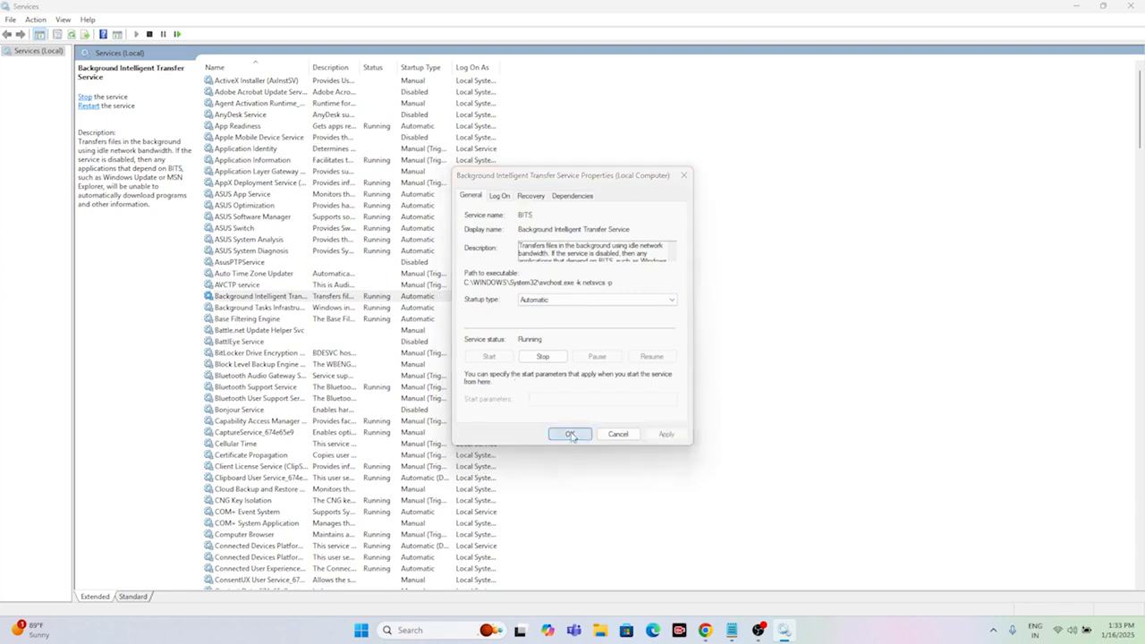
# Step: Restart the Background Intelligent Transfer Service and close the Services console
pyautogui.rightClick(369, 298)
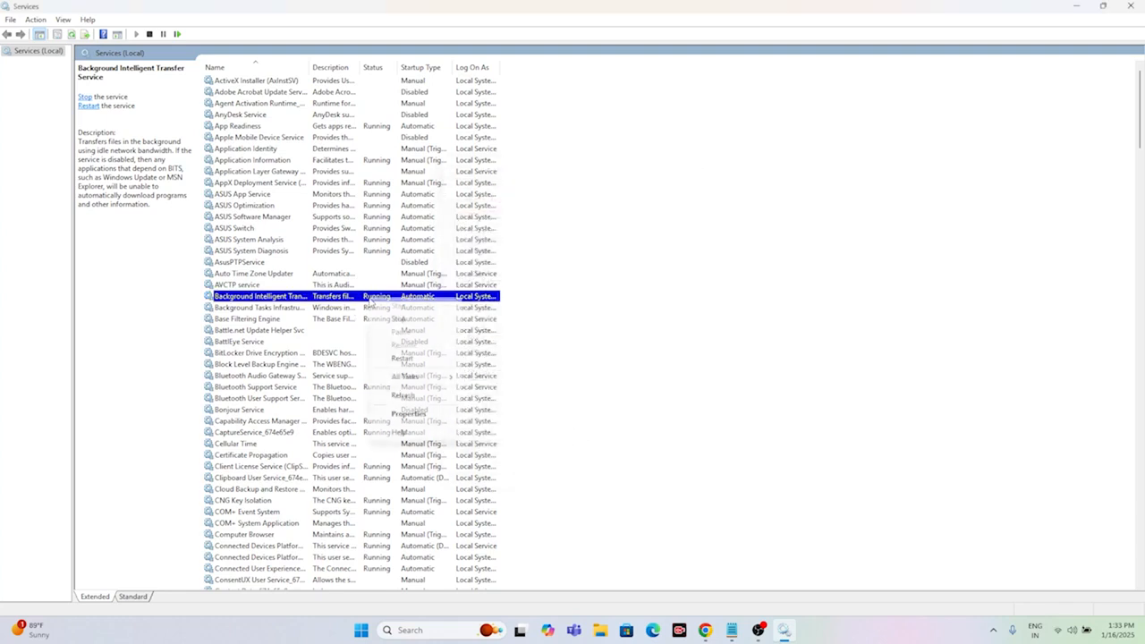
pyautogui.click(414, 416)
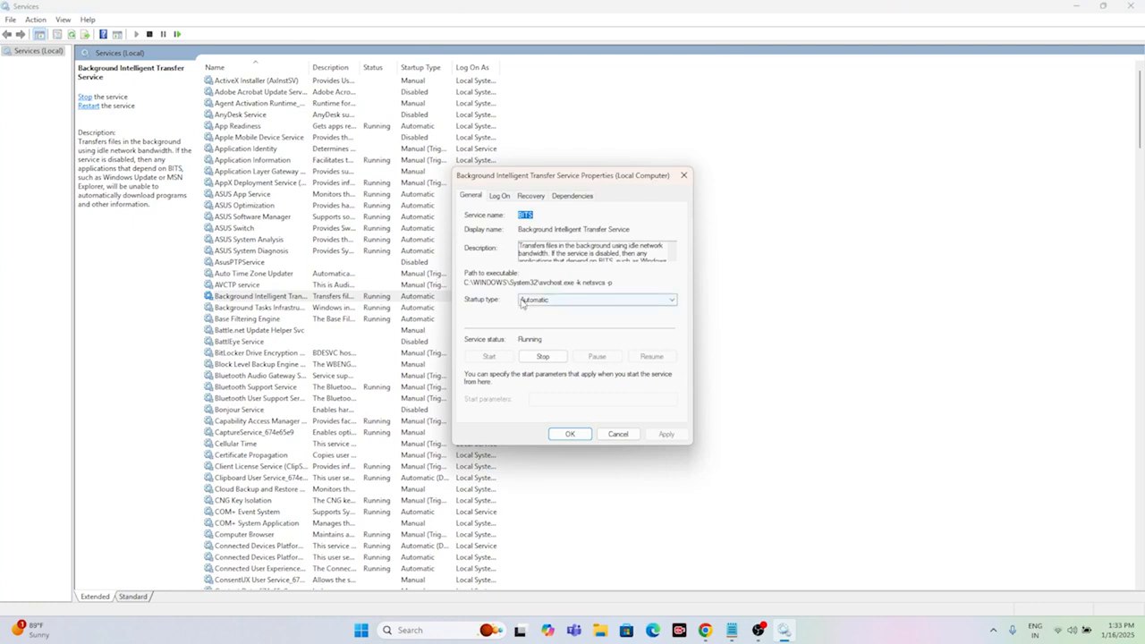
pyautogui.rightClick(369, 295)
pyautogui.click(393, 315)
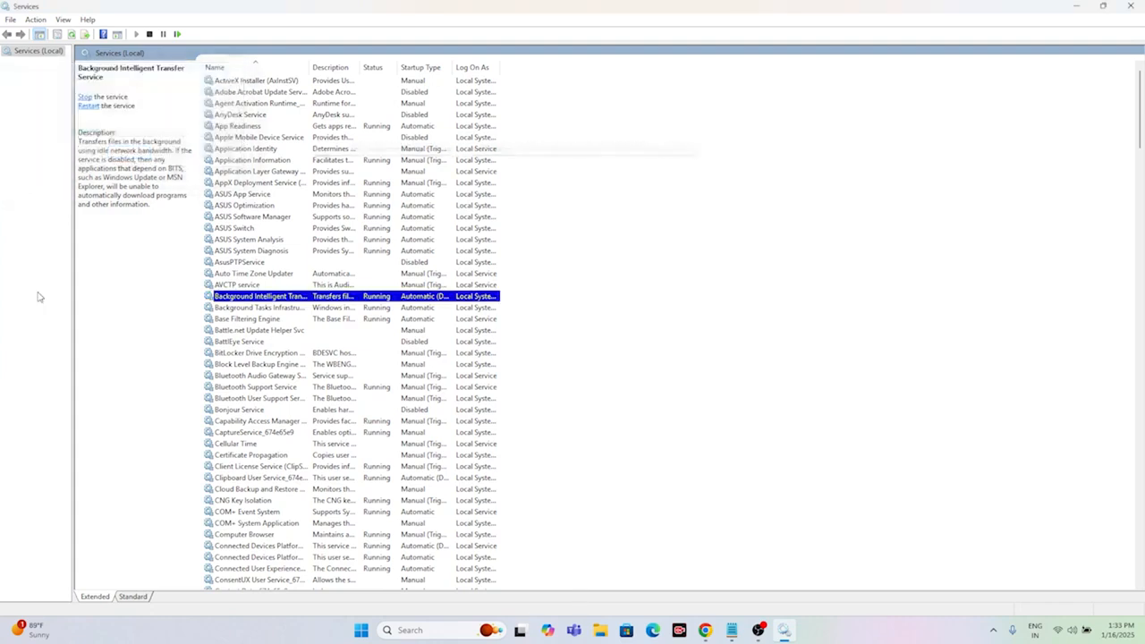
pyautogui.click(1128, 6)
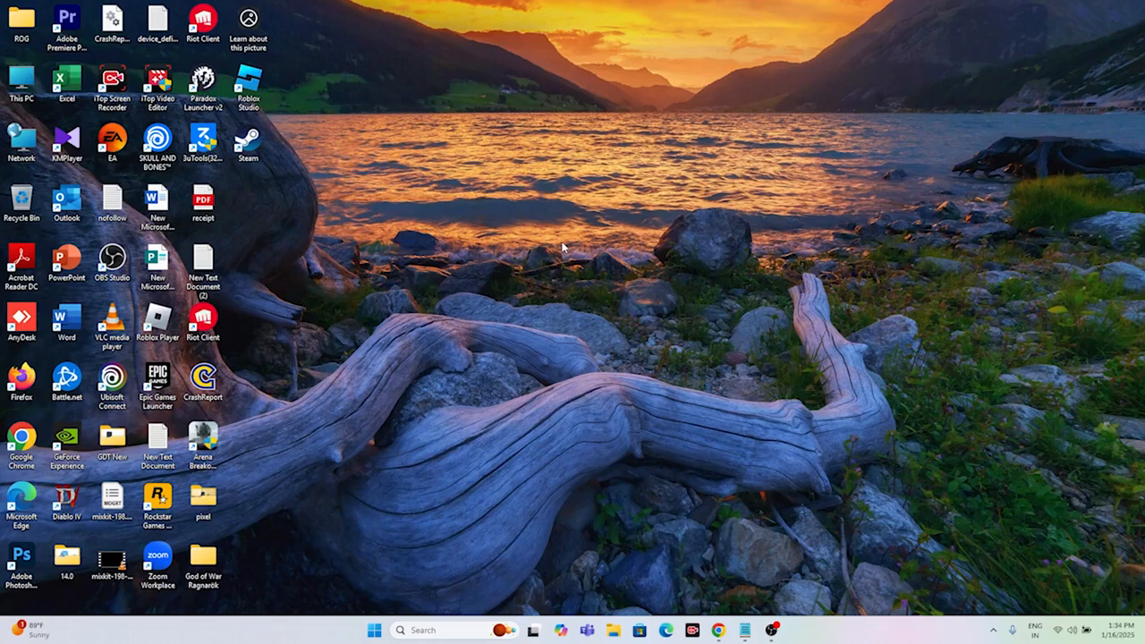
# Step: Switch to Chrome and review the Windows 11 Installation Assistant section on Microsoft's Download Windows 11 page
pyautogui.click(718, 630)
pyautogui.click(514, 12)
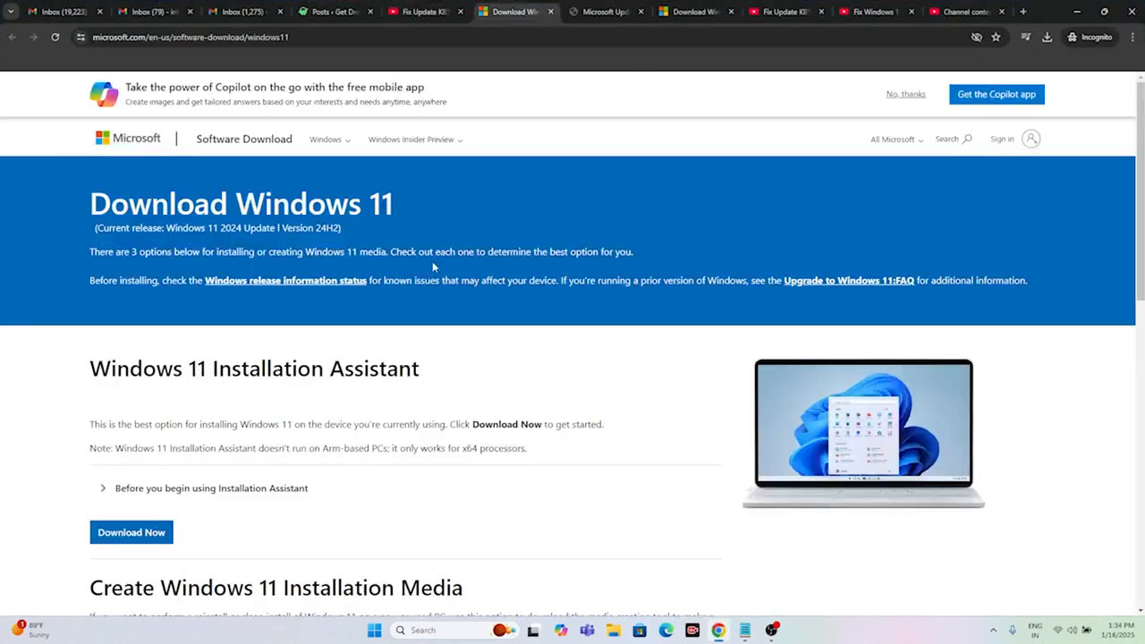
pyautogui.moveTo(90, 204); pyautogui.dragTo(394, 206)
pyautogui.click(613, 375)
pyautogui.scroll(-2, 652, 325)
pyautogui.scroll(-1, 652, 324)
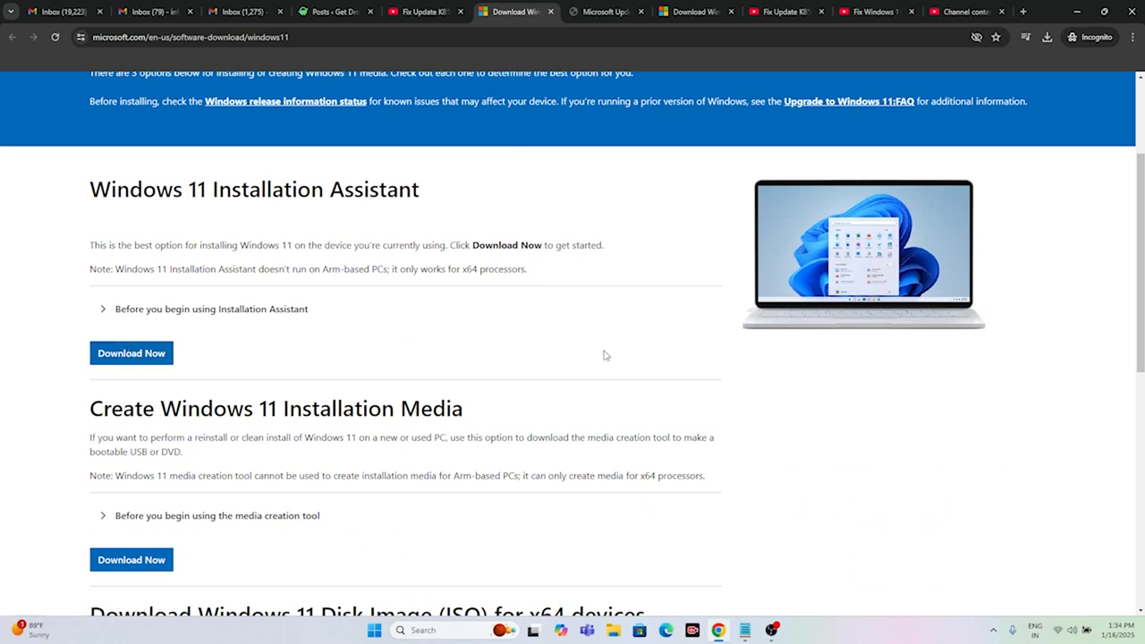
pyautogui.moveTo(419, 188); pyautogui.dragTo(89, 189)
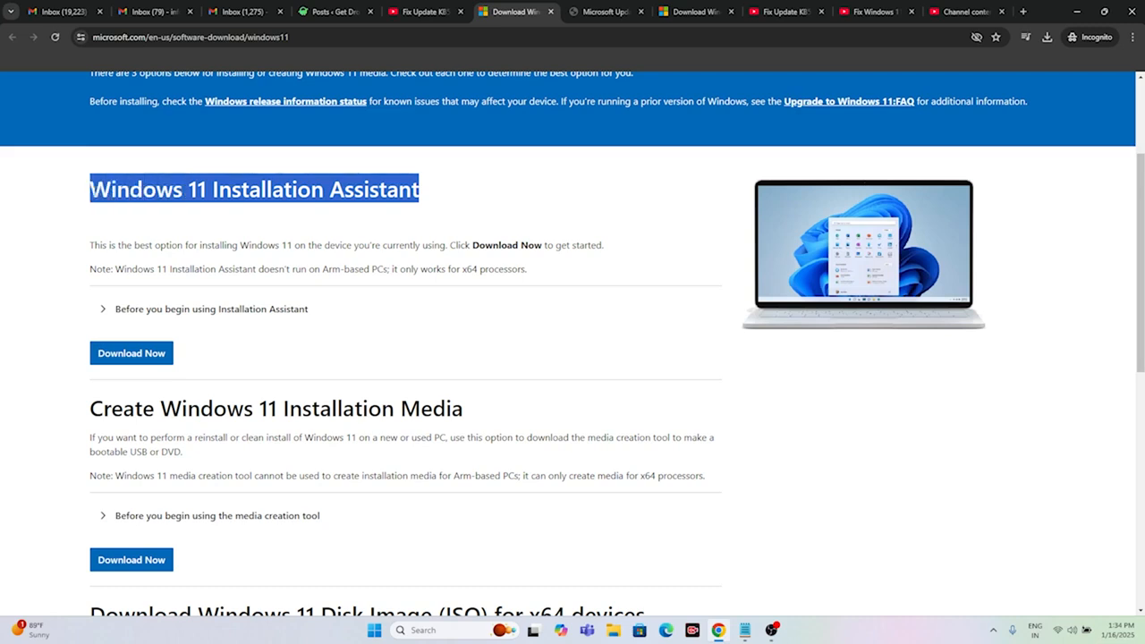
pyautogui.click(427, 203)
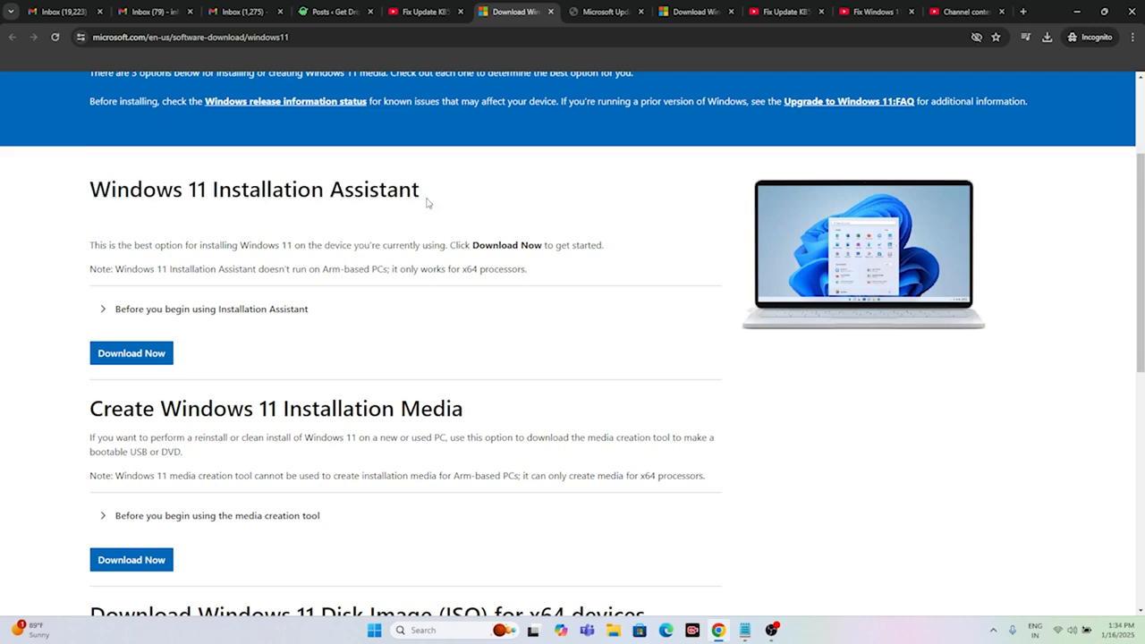
# Step: Search the Microsoft Update Catalog for KB5050021, check the size of the first listed update, and minimize the browser
pyautogui.click(628, 11)
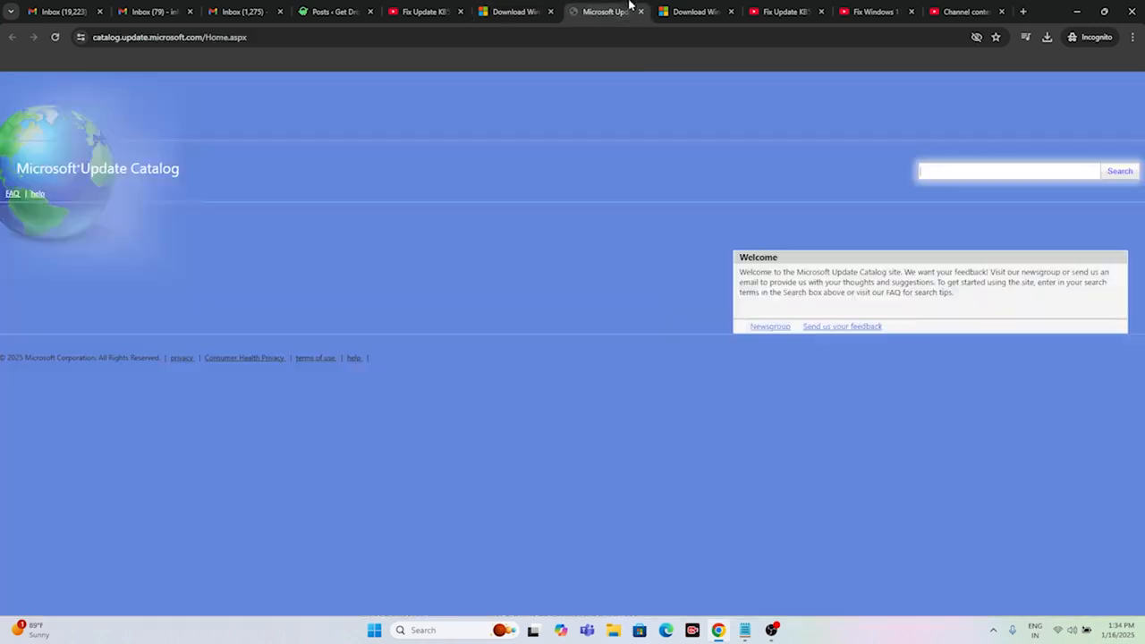
pyautogui.click(700, 8)
pyautogui.click(633, 13)
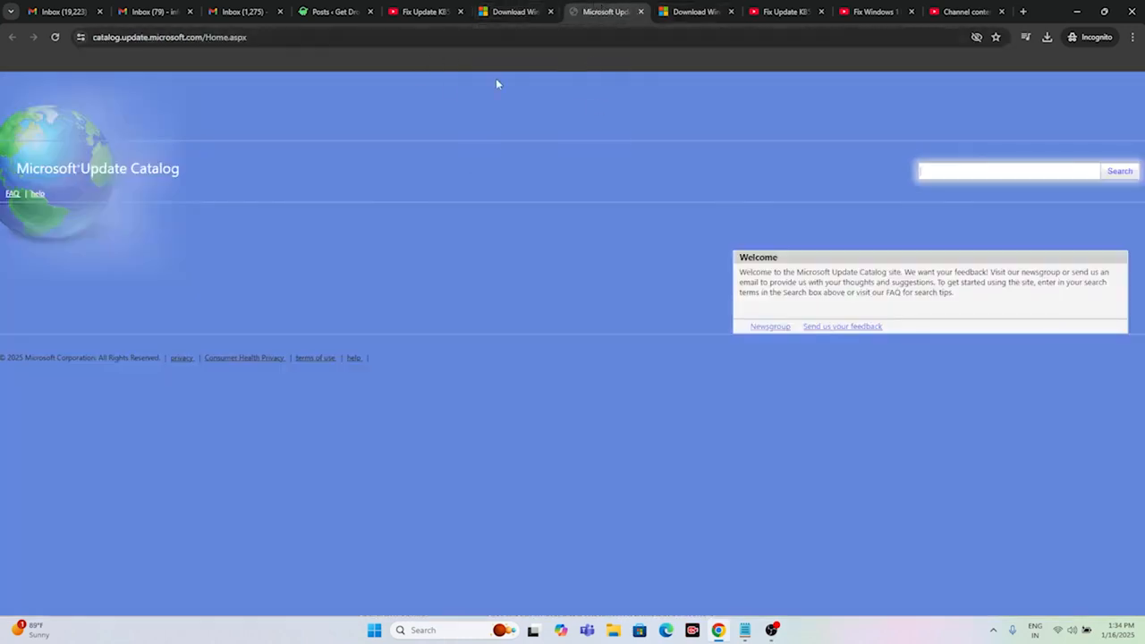
pyautogui.moveTo(16, 168); pyautogui.dragTo(175, 168)
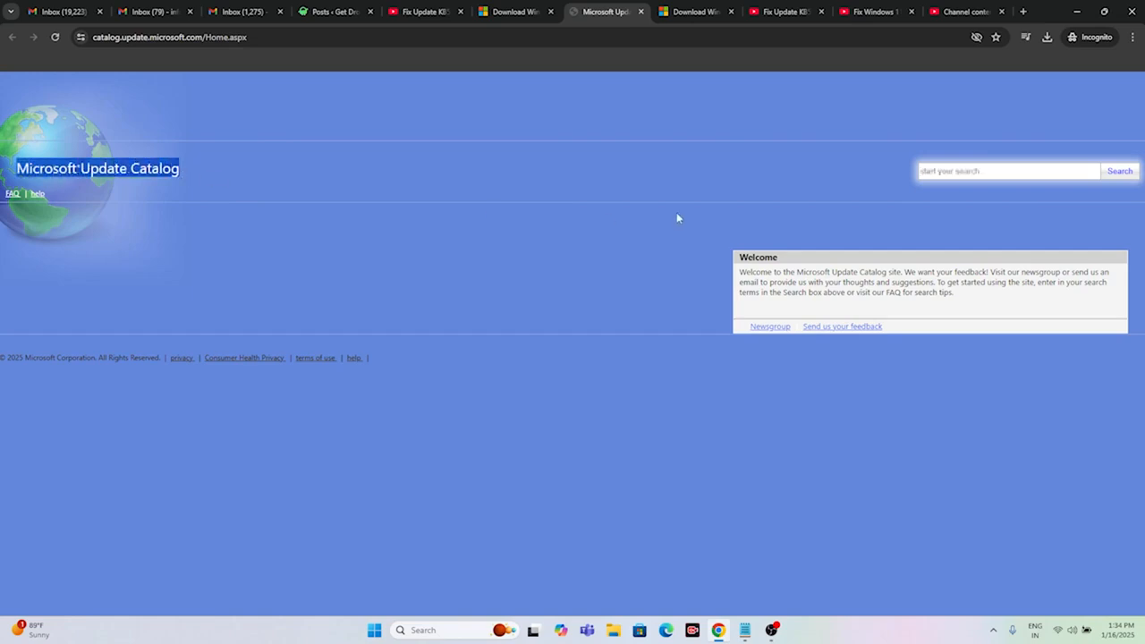
pyautogui.click(936, 171)
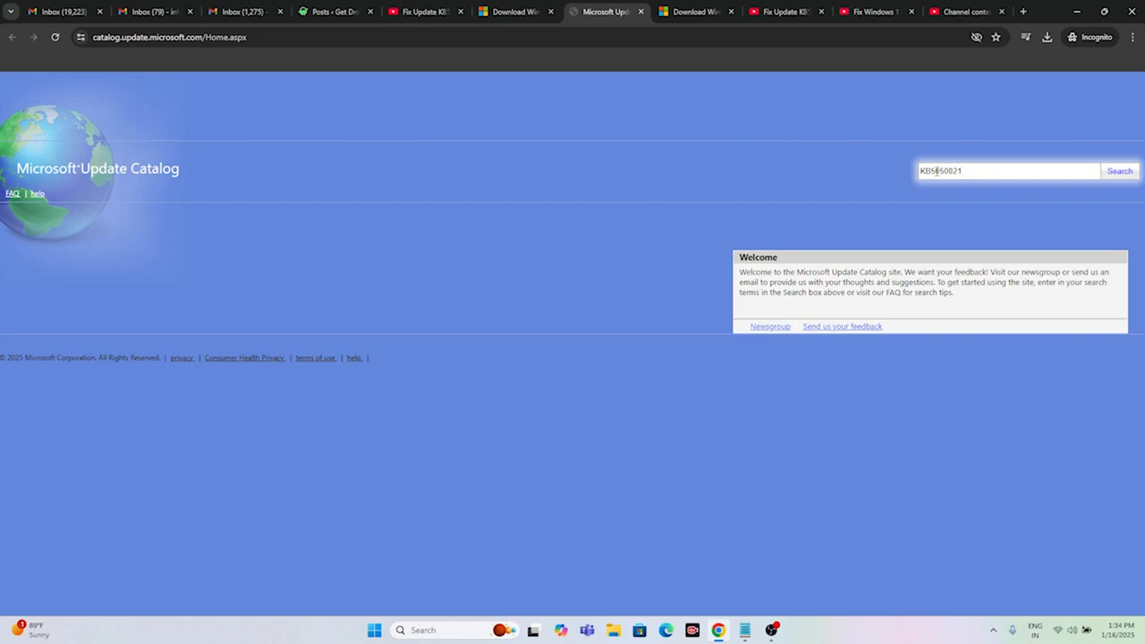
pyautogui.click(1119, 172)
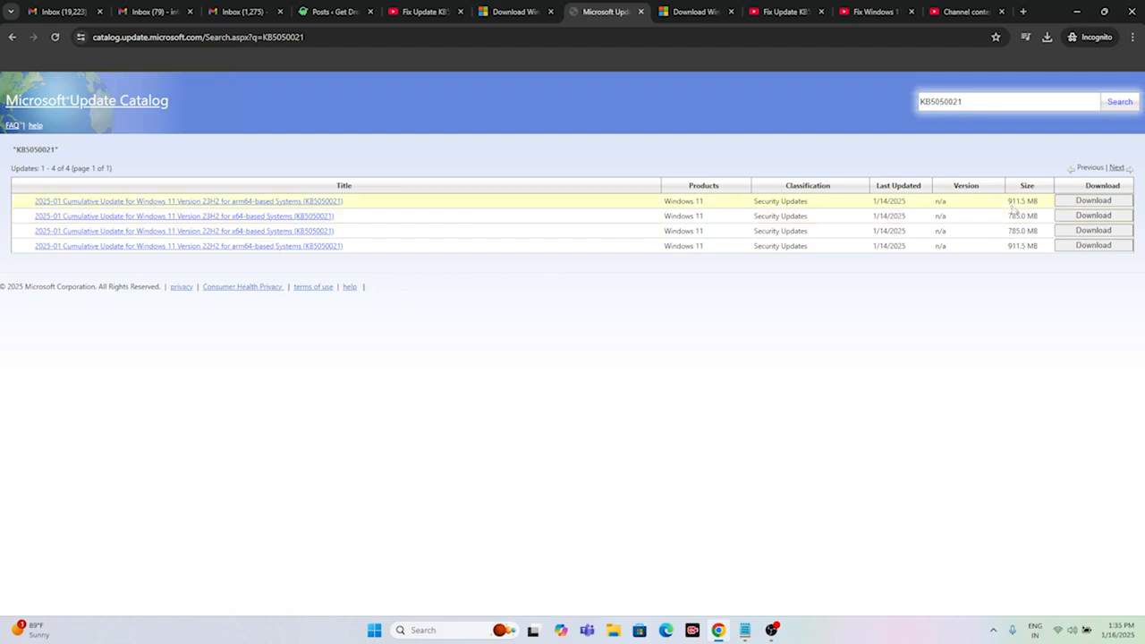
pyautogui.moveTo(1011, 201); pyautogui.dragTo(1039, 202)
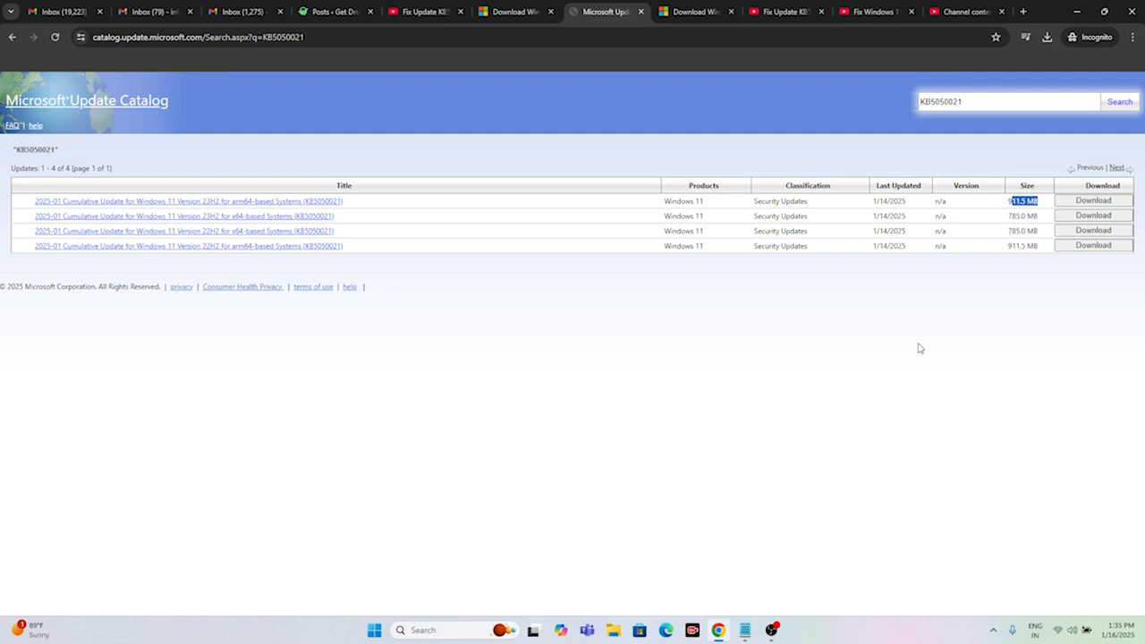
pyautogui.click(1072, 9)
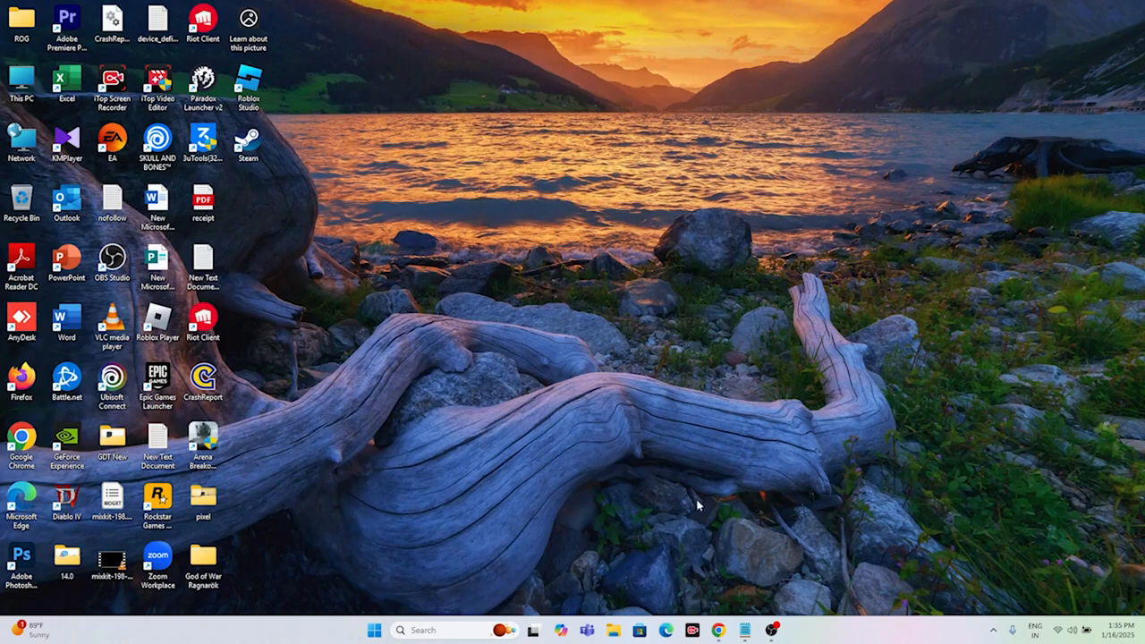
# Step: Switch to Notepad and copy the full list of update repair commands in the open text document
pyautogui.click(743, 629)
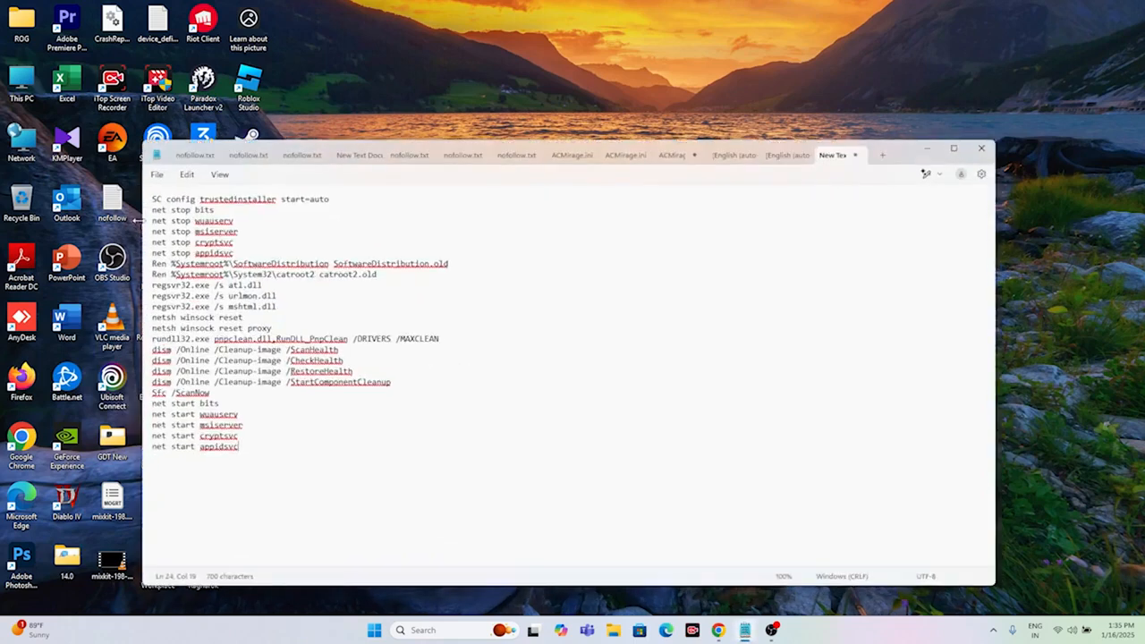
pyautogui.click(154, 199)
pyautogui.moveTo(153, 200); pyautogui.dragTo(376, 449)
pyautogui.rightClick(160, 270)
pyautogui.click(197, 327)
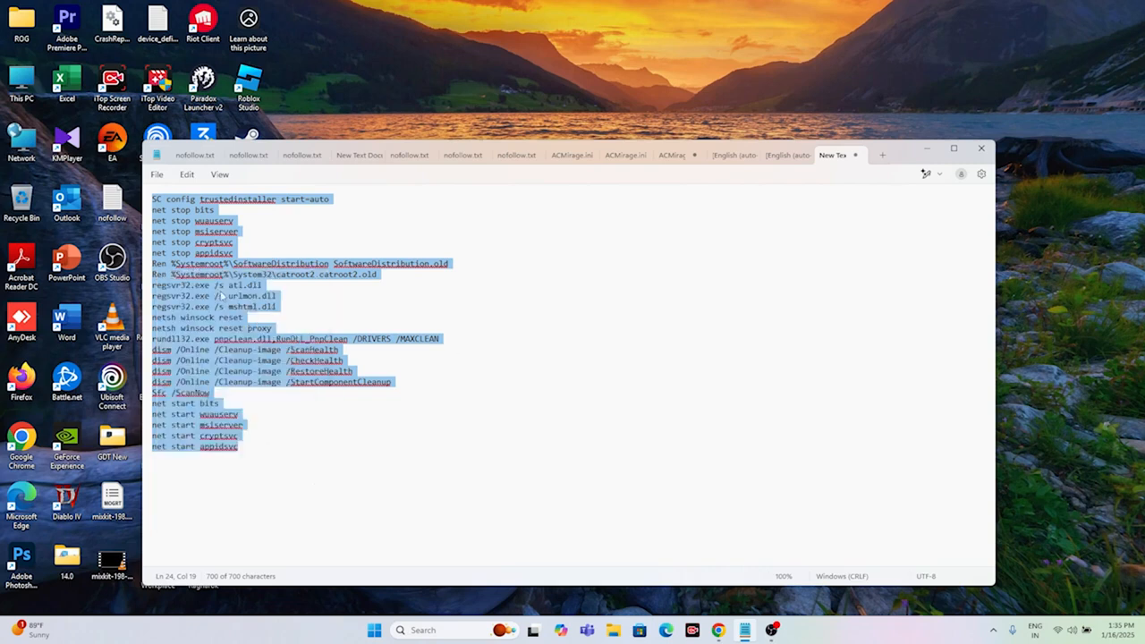
pyautogui.rightClick(171, 237)
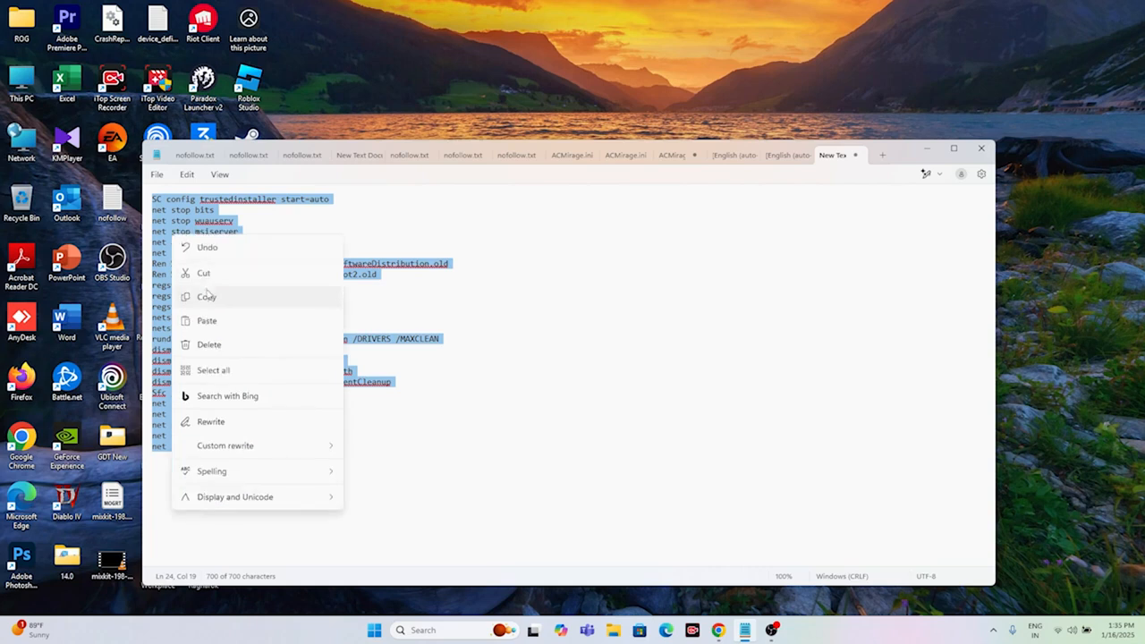
pyautogui.click(208, 296)
pyautogui.click(313, 421)
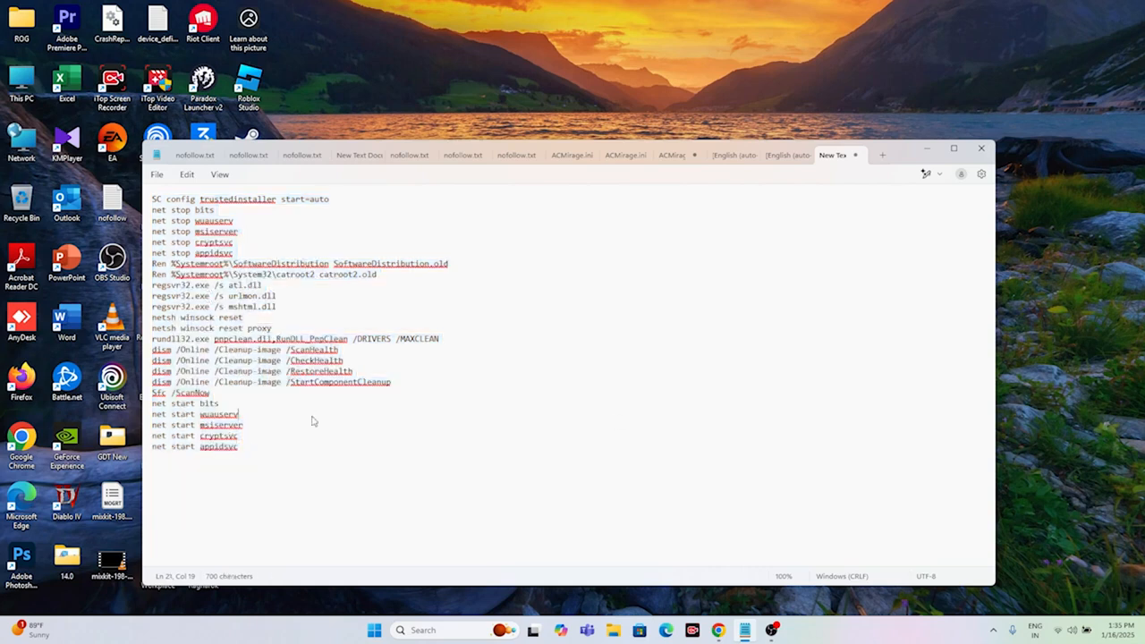
pyautogui.click(273, 451)
pyautogui.moveTo(254, 452); pyautogui.dragTo(217, 426)
pyautogui.click(260, 453)
# Step: Save the command list to the Desktop as wufix.bat with the All files type, and close Notepad
pyautogui.click(155, 176)
pyautogui.click(179, 274)
pyautogui.click(301, 396)
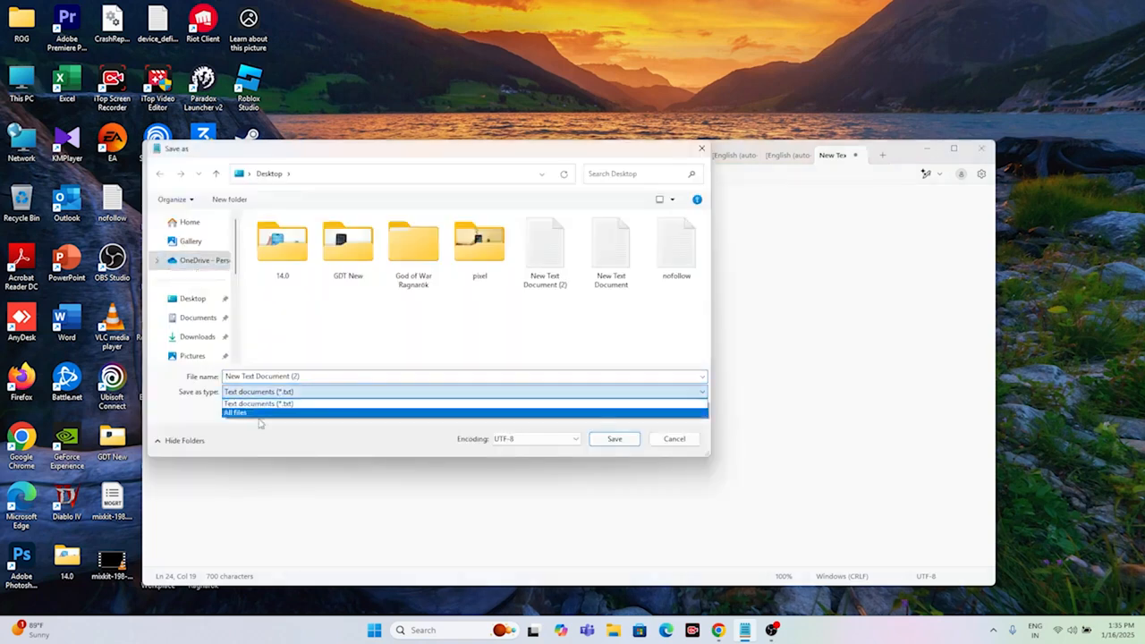
pyautogui.click(261, 422)
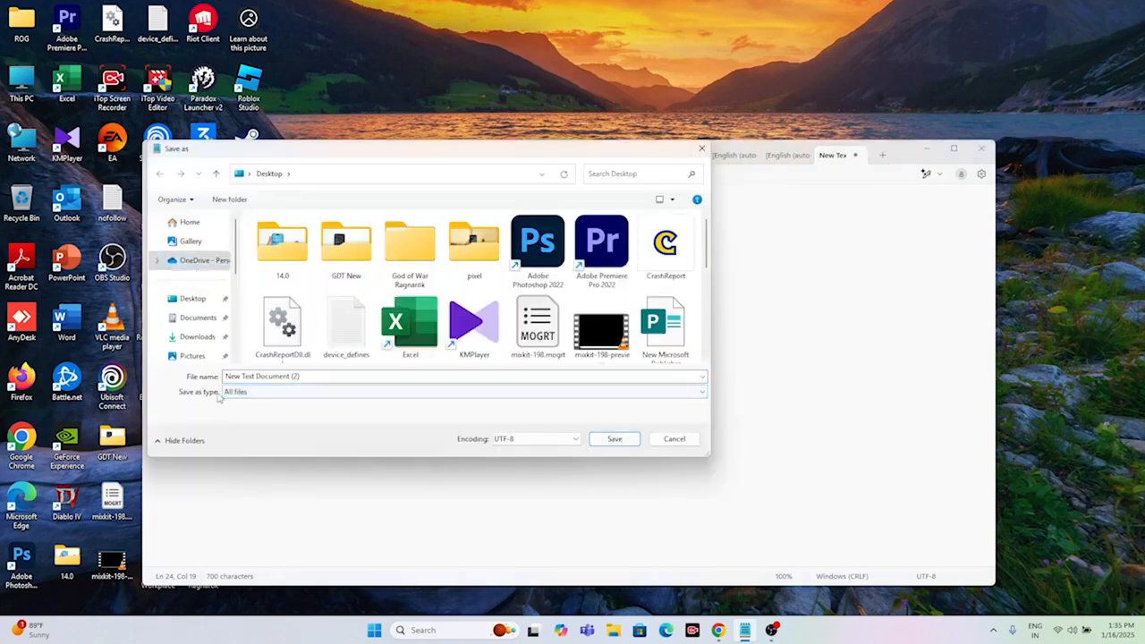
pyautogui.click(305, 376)
pyautogui.press('BackSpace')
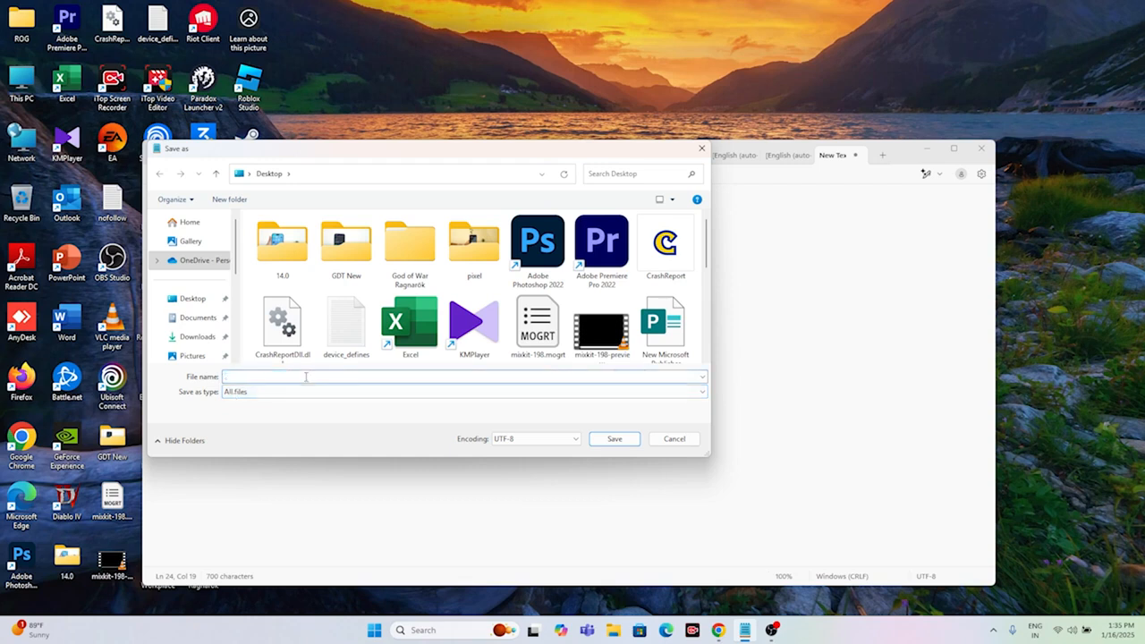
pyautogui.write('wufix.bat')
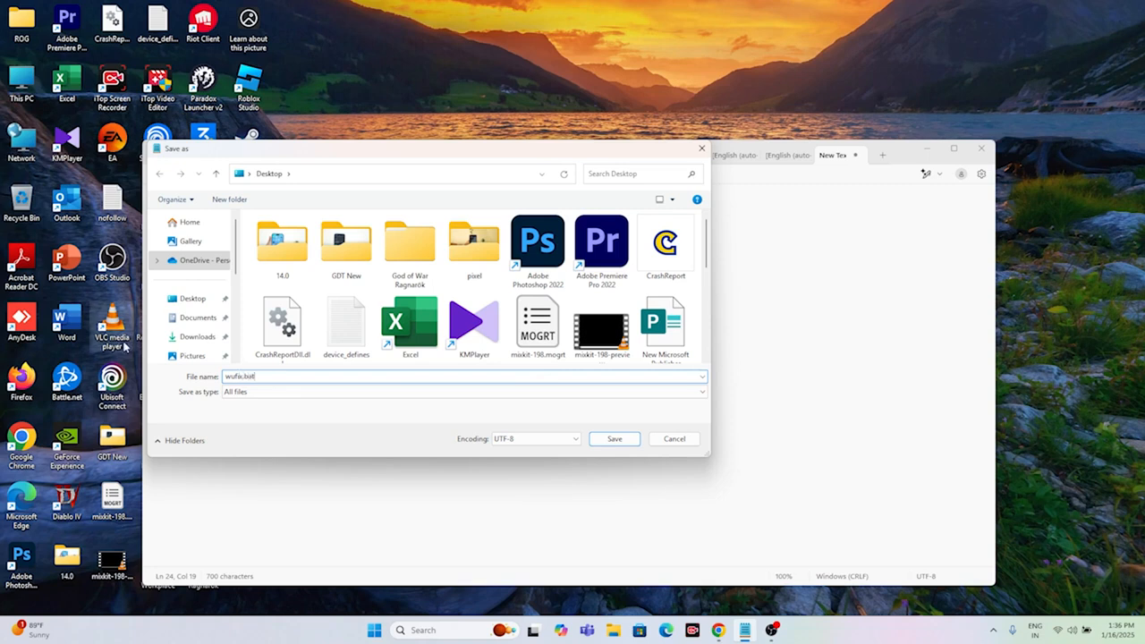
pyautogui.click(192, 299)
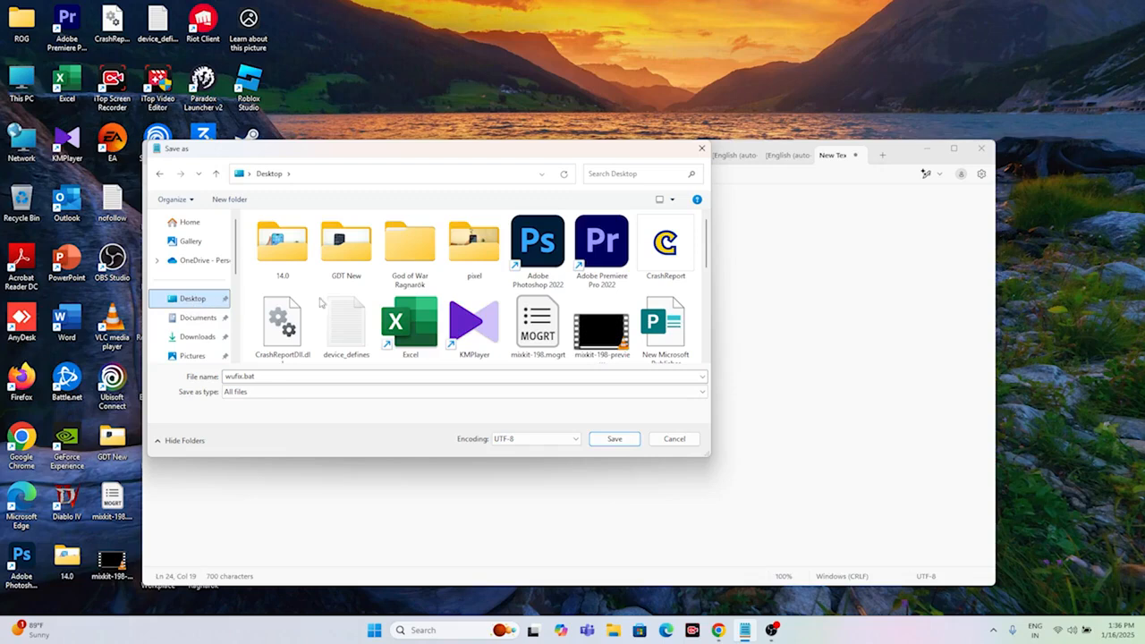
pyautogui.click(617, 440)
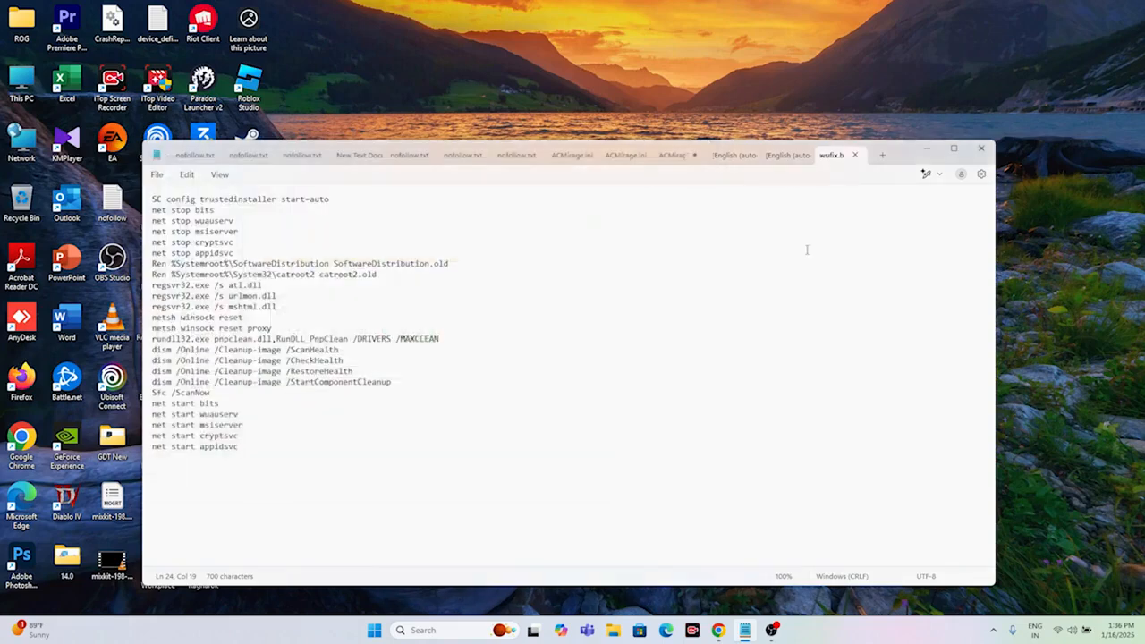
pyautogui.click(981, 148)
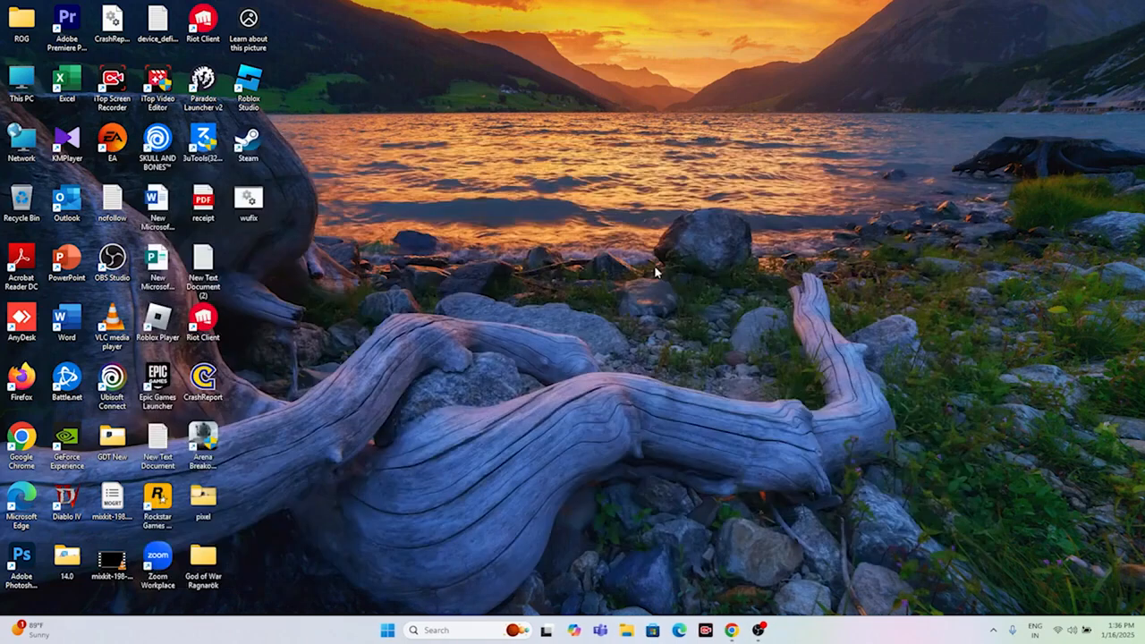
# Step: Run the wufix batch file on the desktop as administrator and follow its repair commands
pyautogui.rightClick(259, 214)
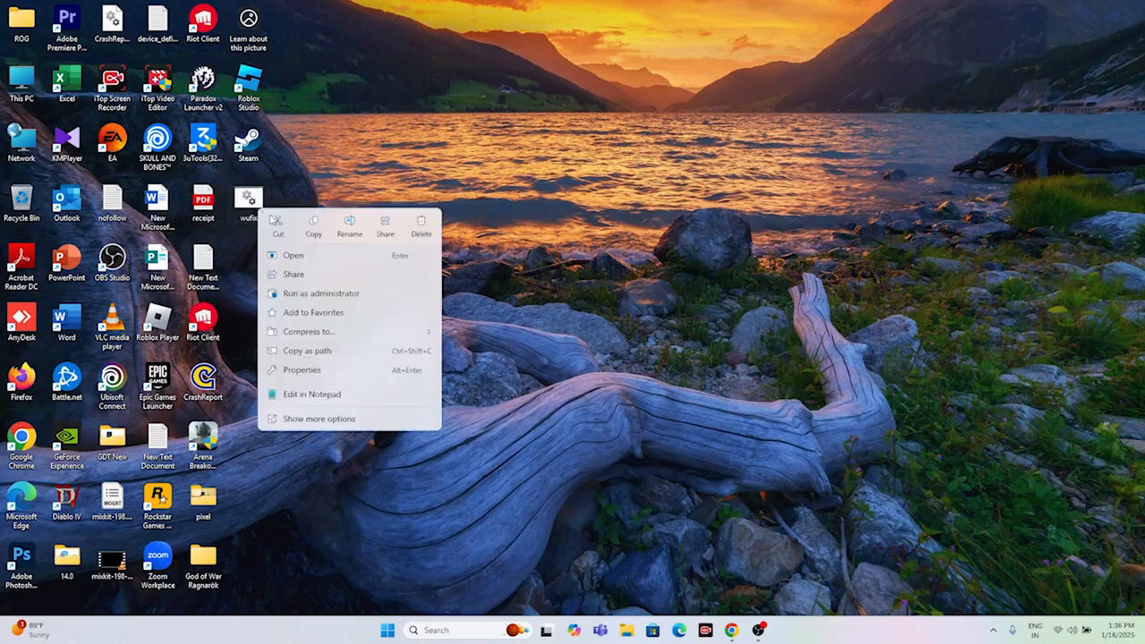
pyautogui.click(321, 292)
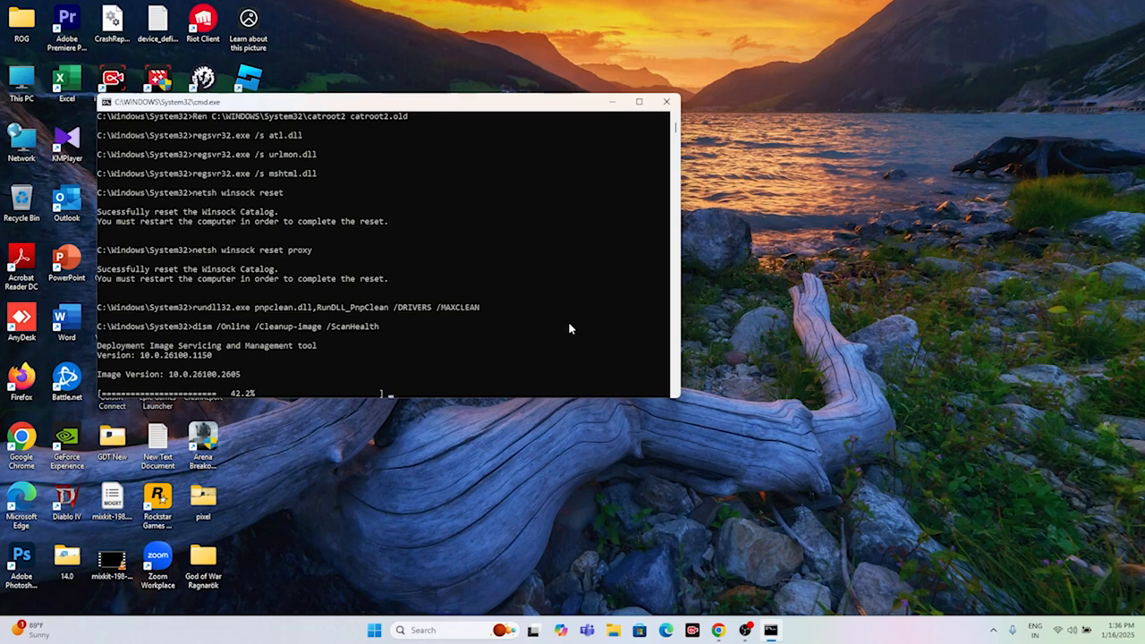
pyautogui.scroll(-3, 501, 266)
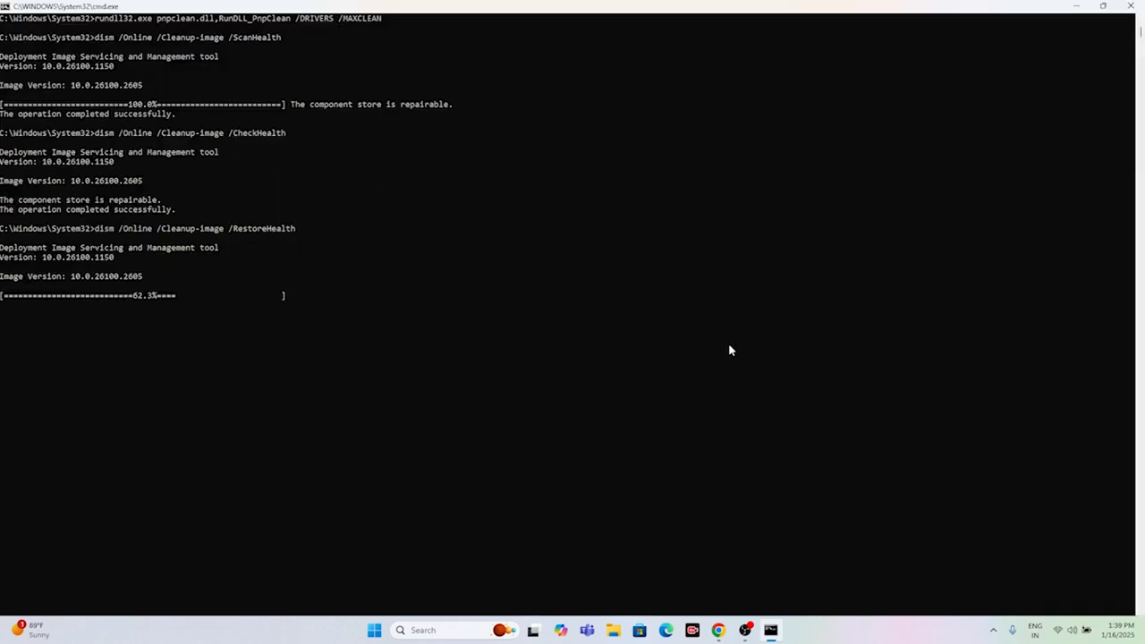